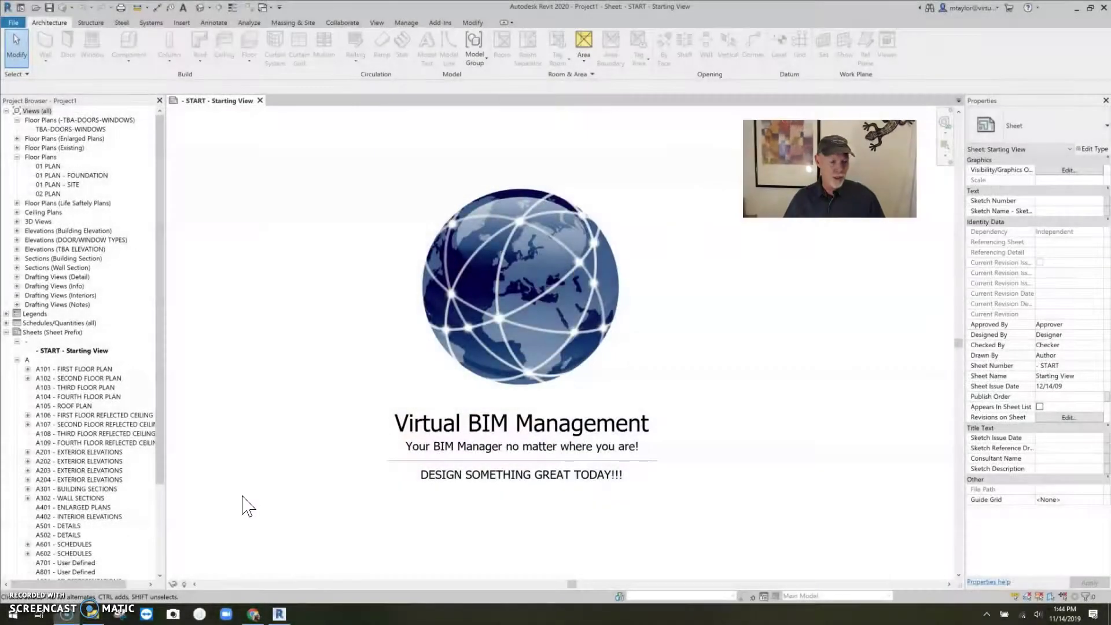
Step: Check the wood slat ceiling reference photos, then frame the brick house in the default 3D view
left_click(253, 615)
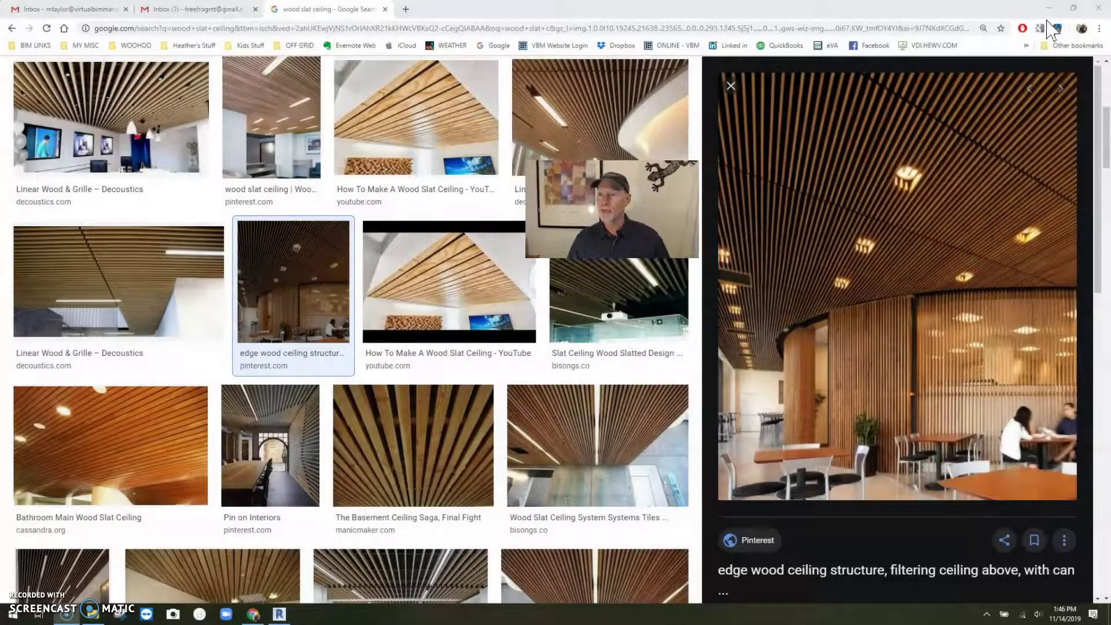
key("alt+Tab")
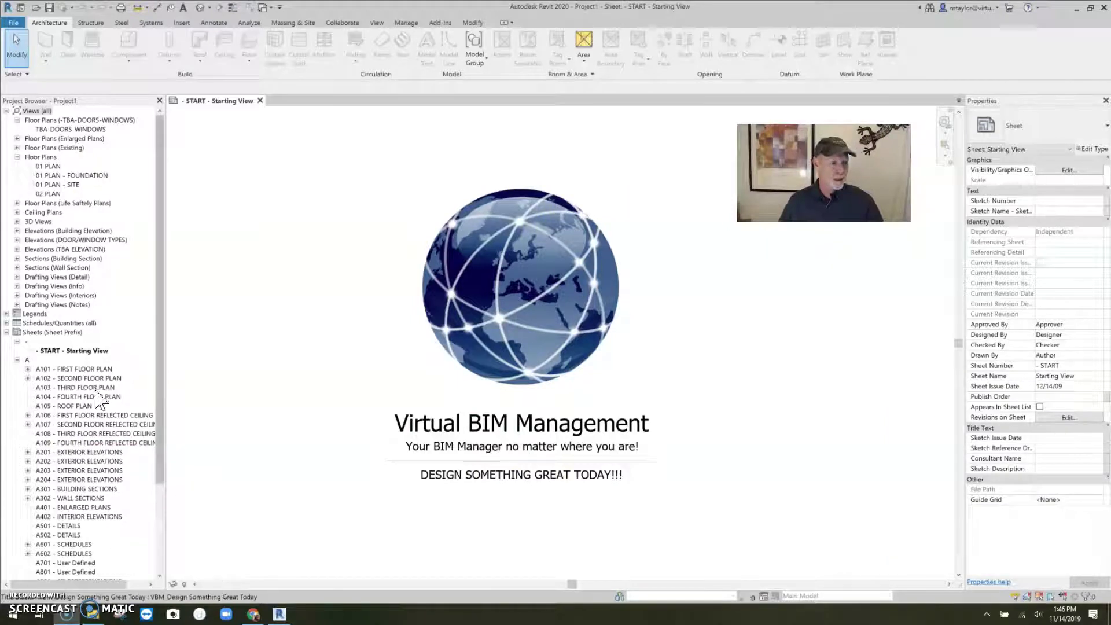
left_click(200, 7)
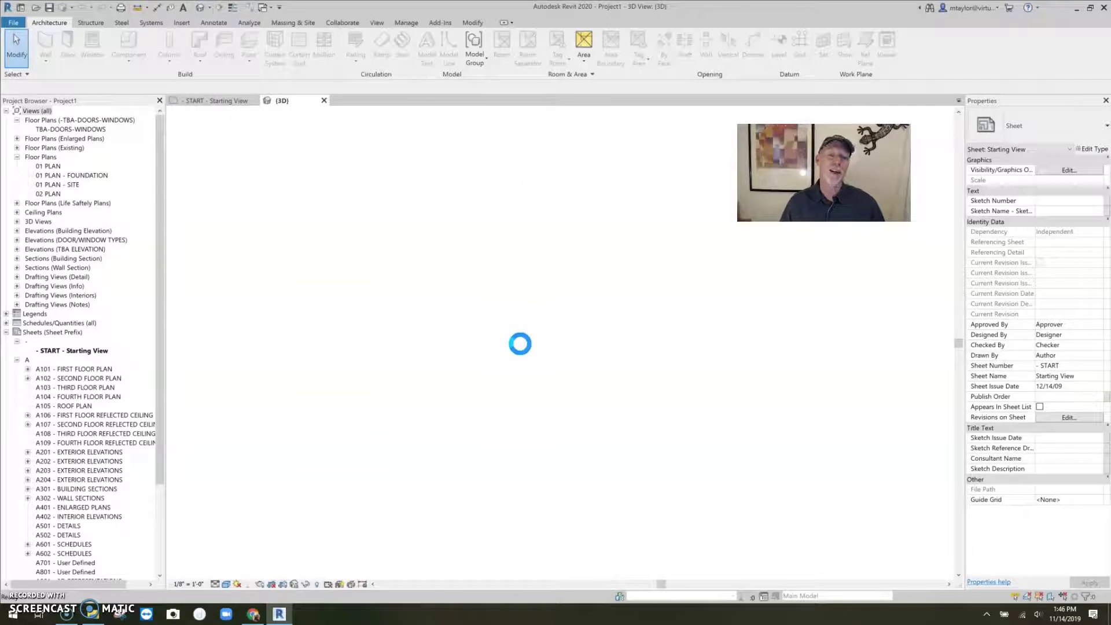
scroll(489, 402, "up", 5)
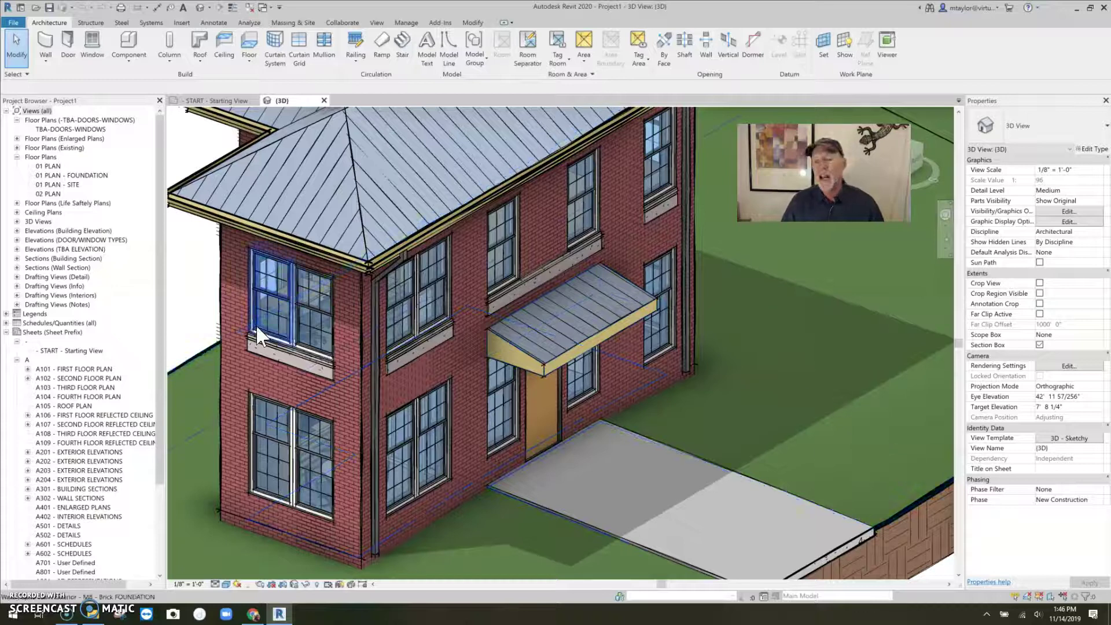
scroll(184, 279, "down", 2)
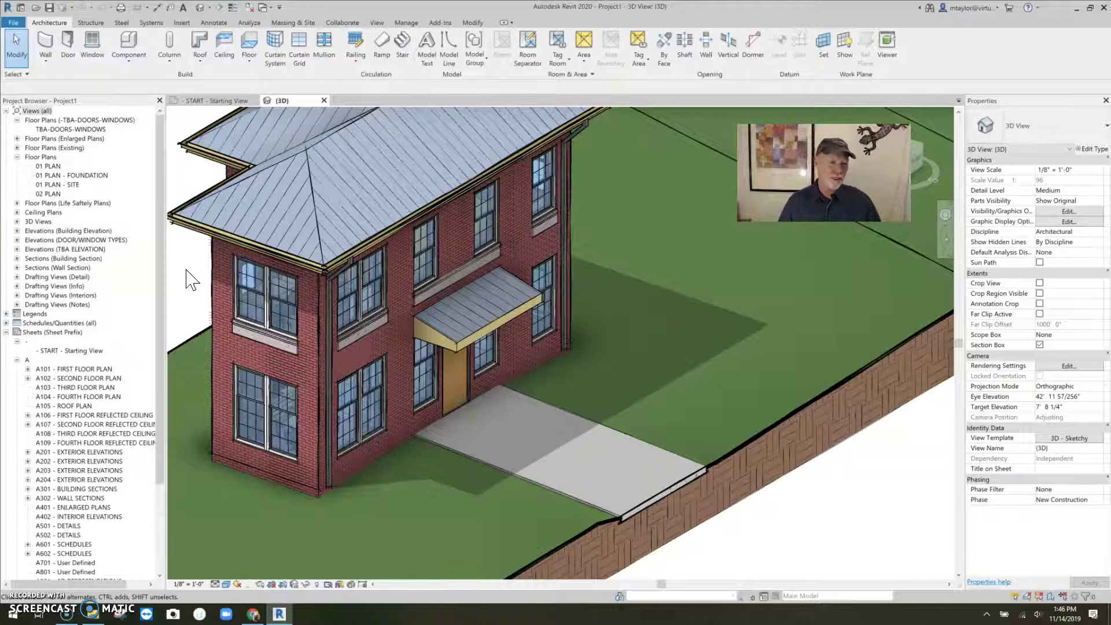
middle_click_drag(185, 280, 191, 283)
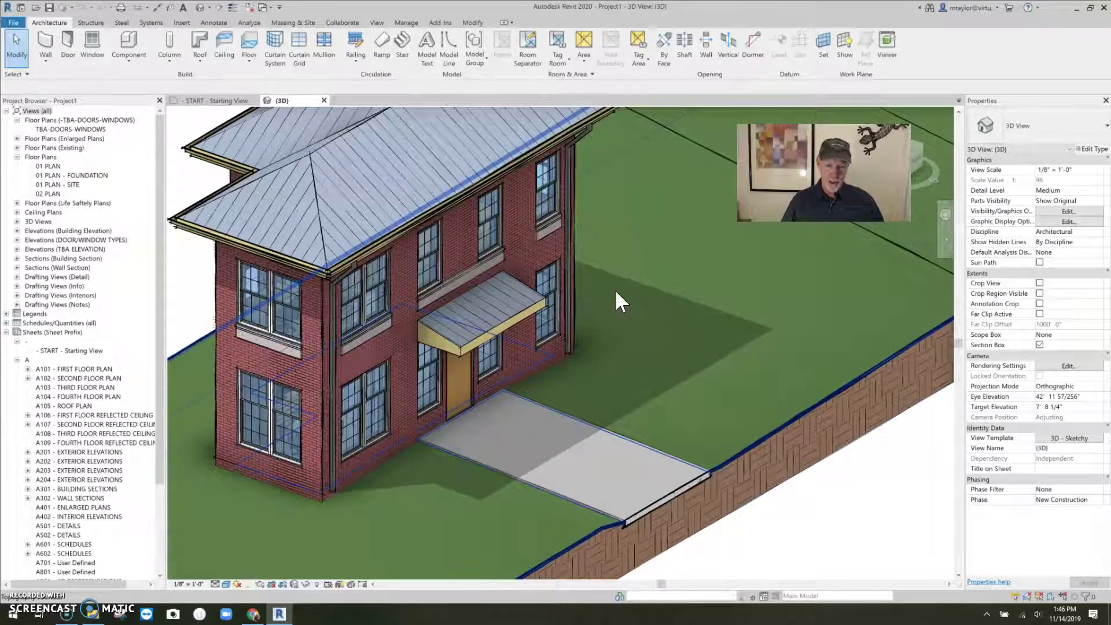
scroll(617, 289, "down", 1)
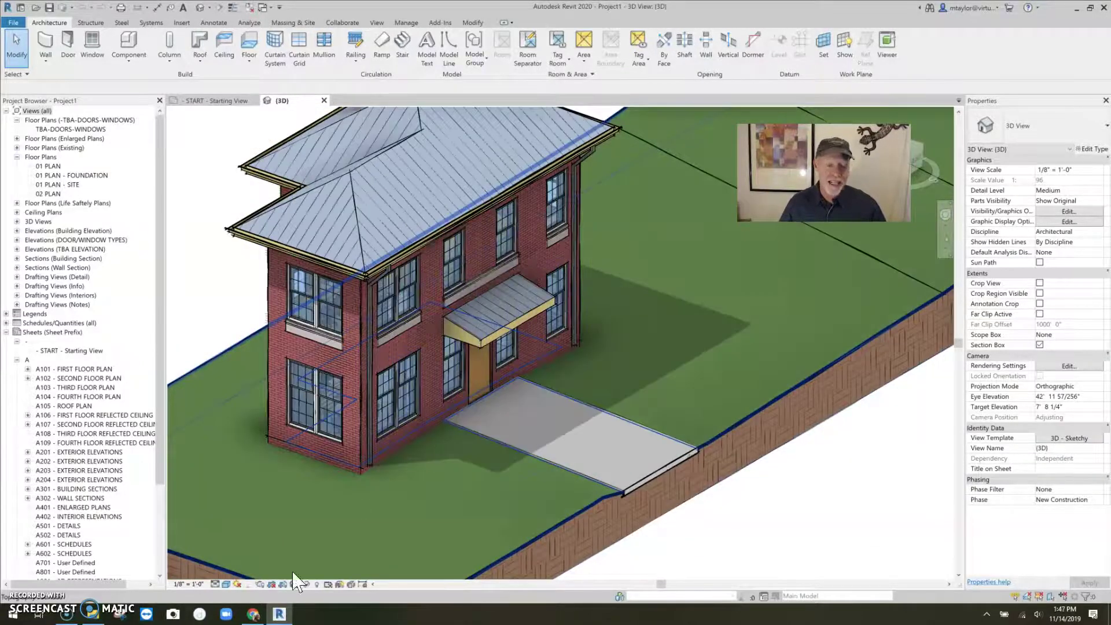
left_click(256, 616)
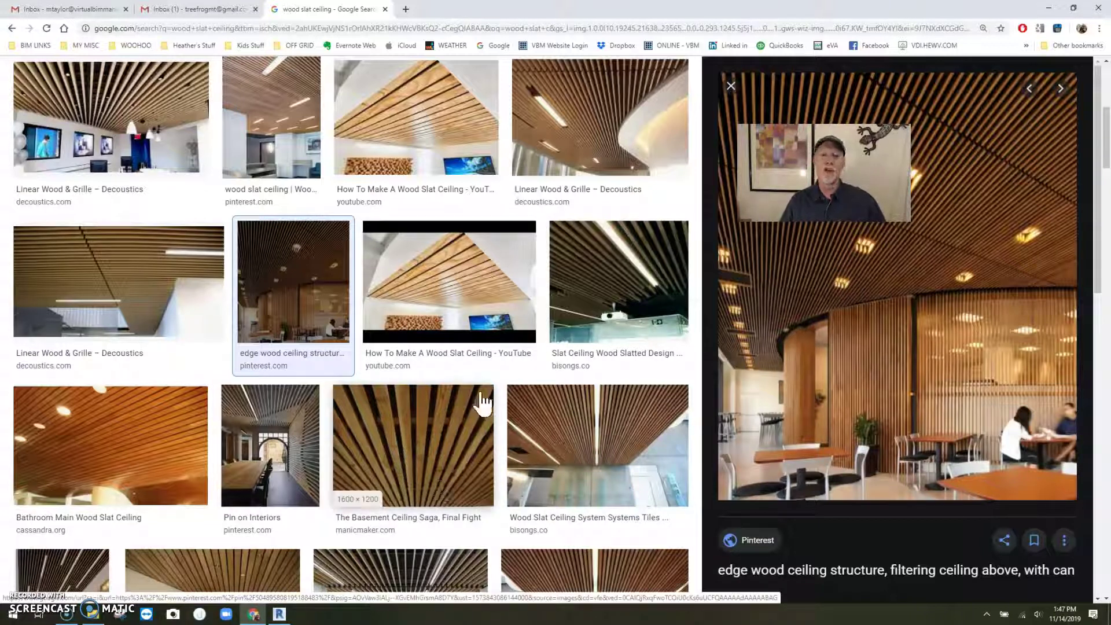
left_click(278, 614)
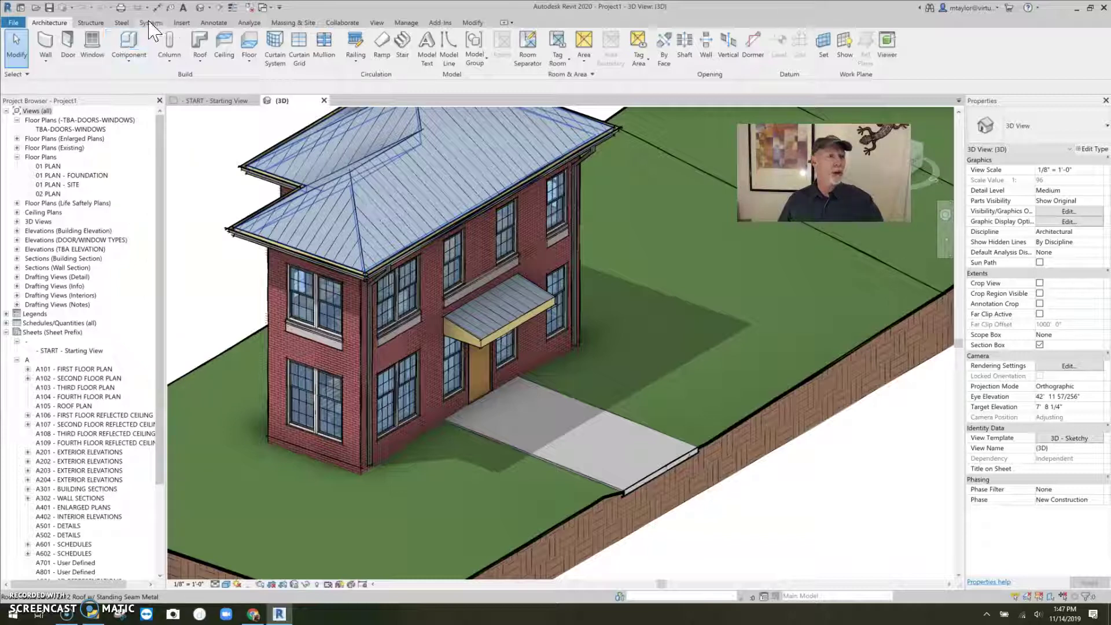
Step: Start a roof by footprint placed on the FIRST FLOOR level
left_click(197, 51)
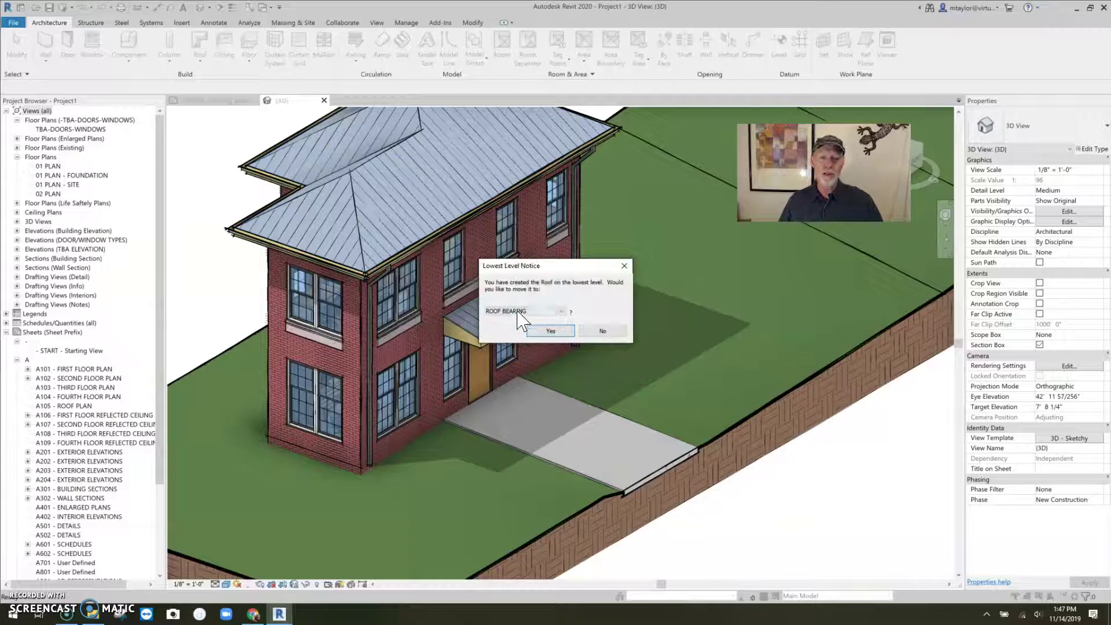
left_click(537, 311)
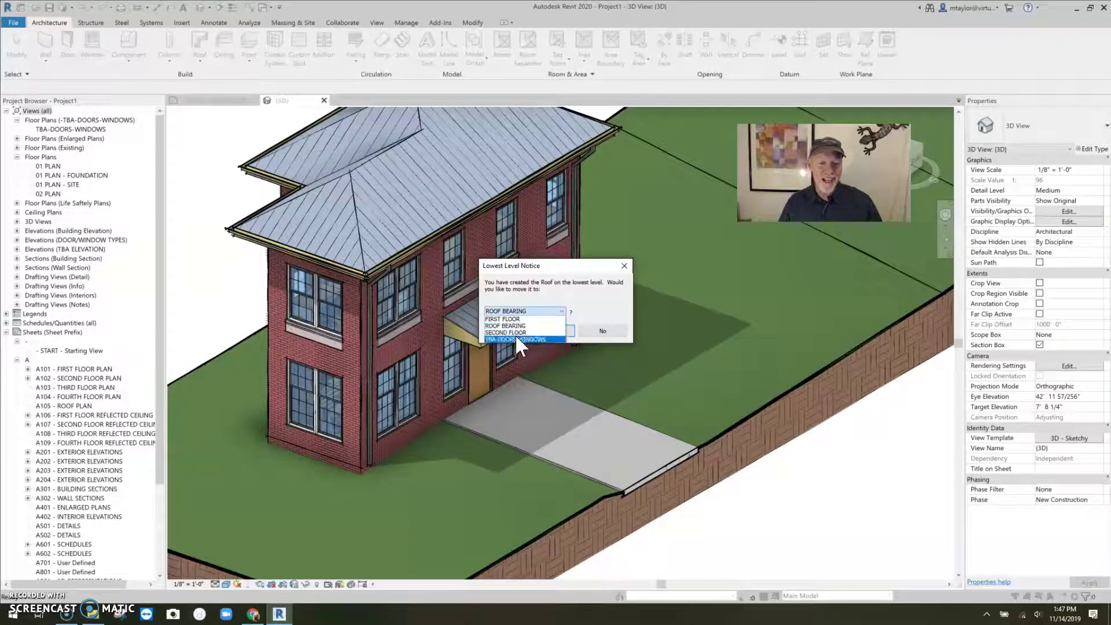
left_click(509, 318)
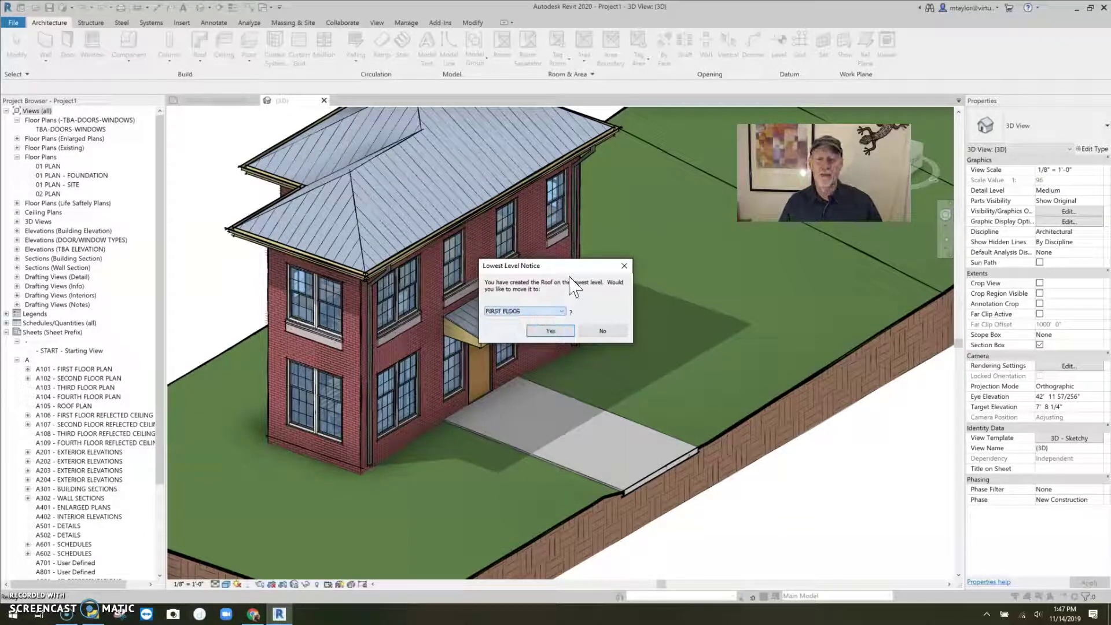
left_click(550, 331)
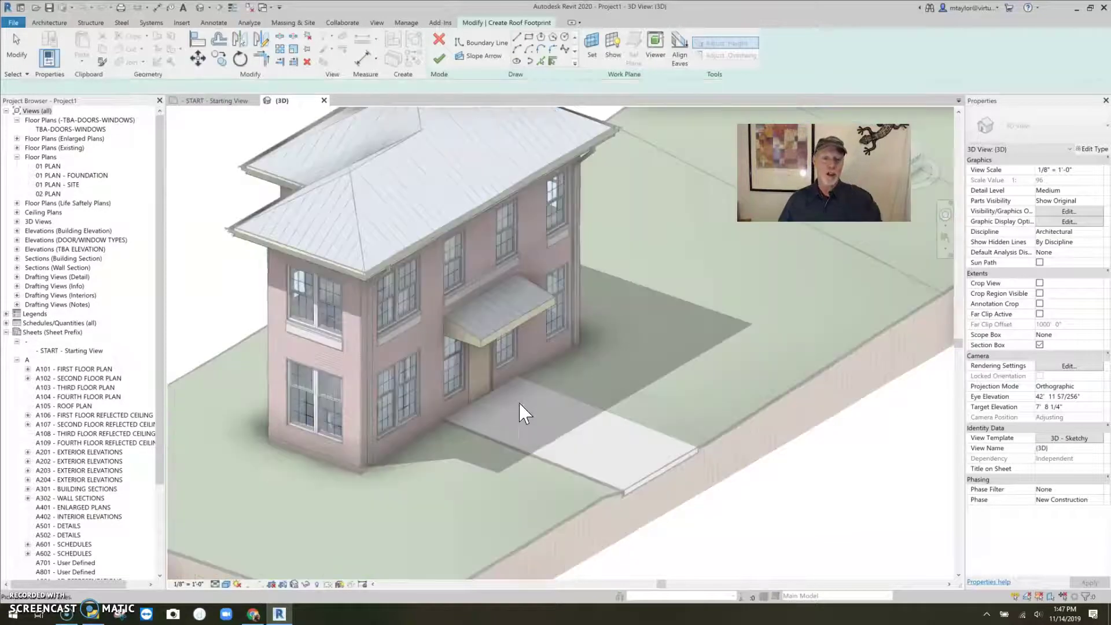
Step: Sketch a rectangular outline beside the walkway and finish the flat roof slab
middle_click_drag(507, 428, 461, 463)
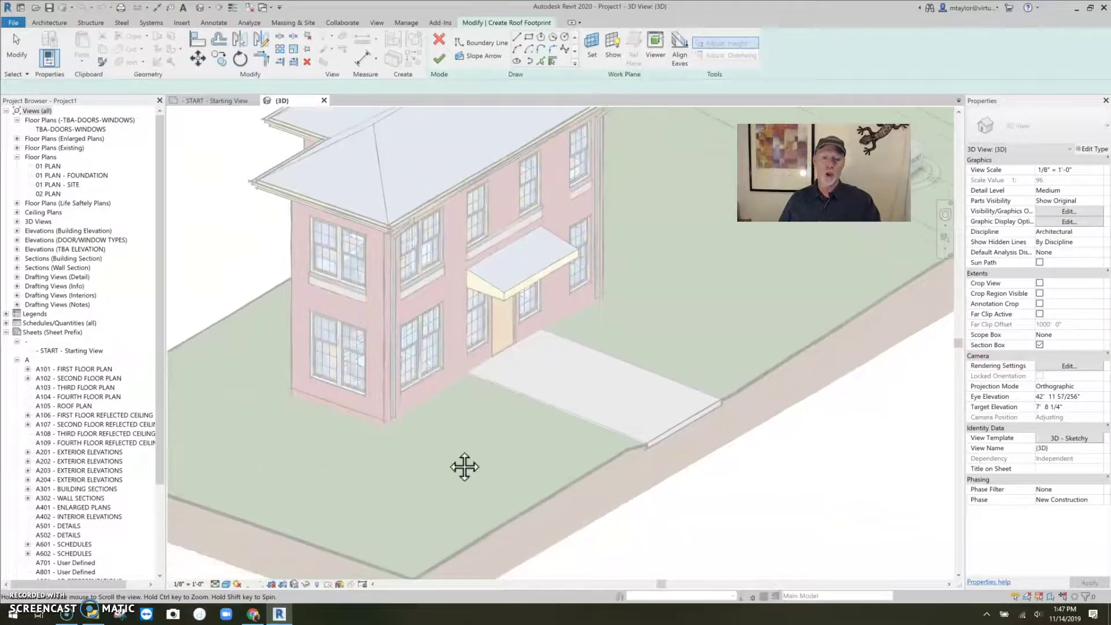
left_click(528, 37)
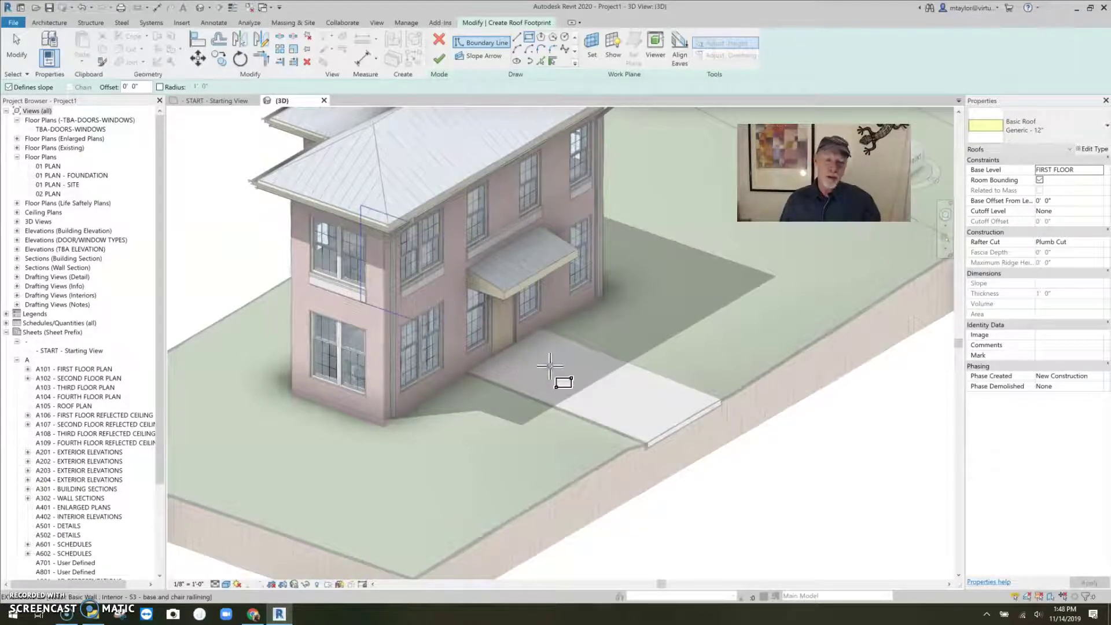
left_click(498, 361)
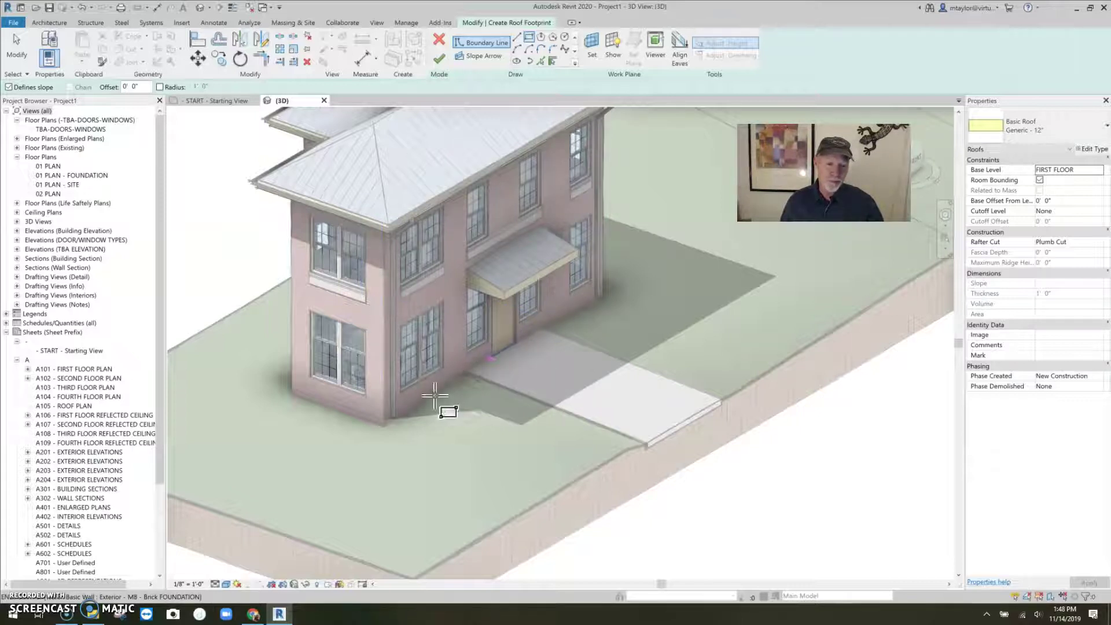
left_click(447, 444)
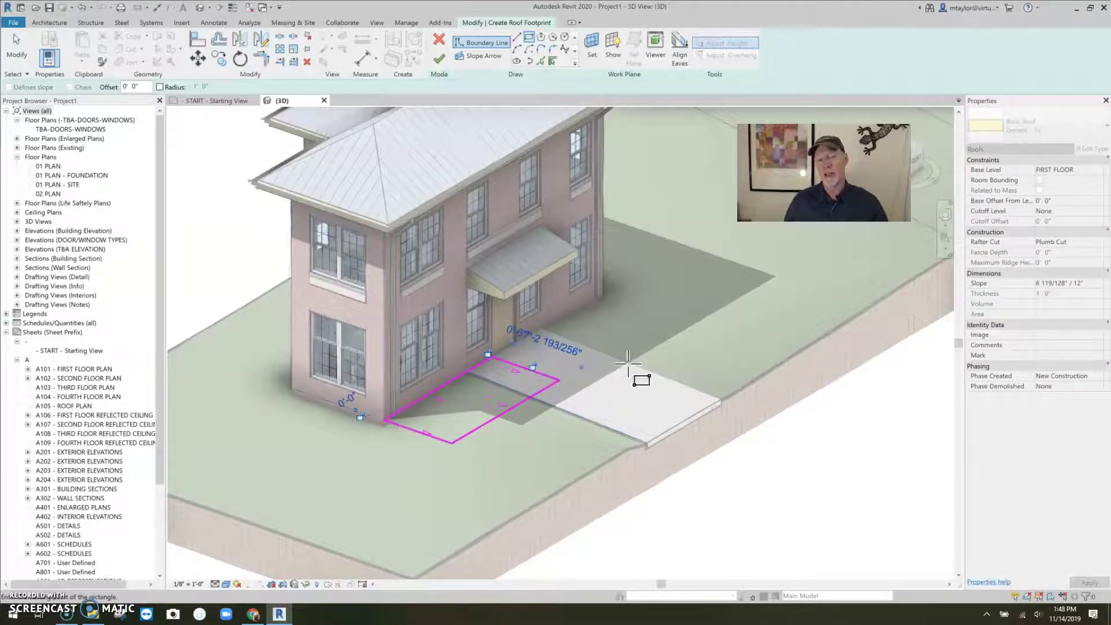
key("Escape")
key("Escape")
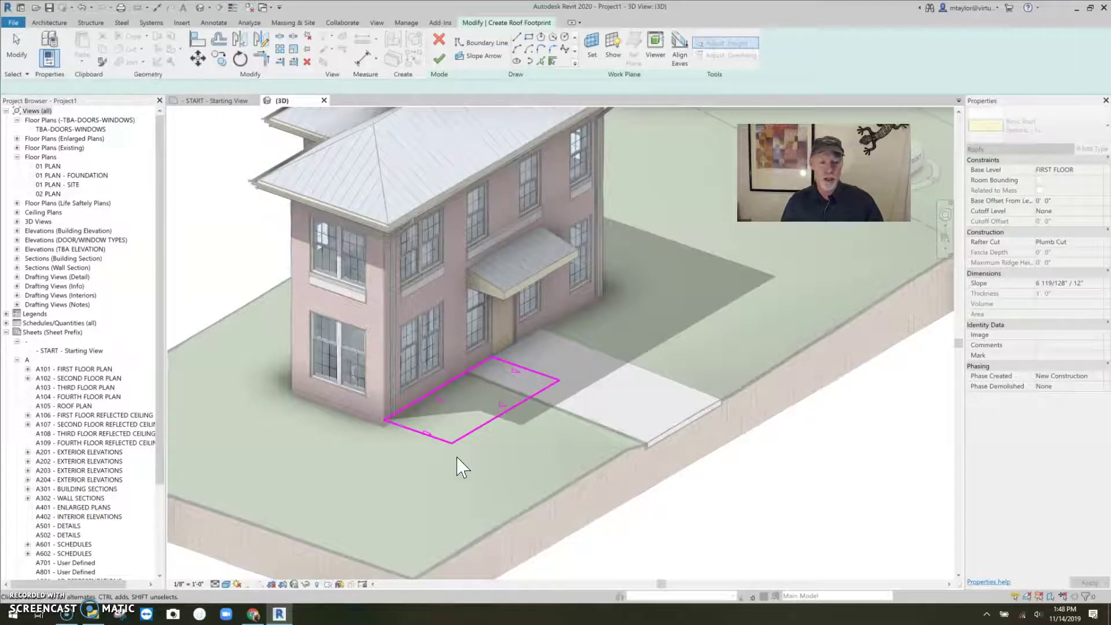
left_click_drag(596, 481, 322, 178)
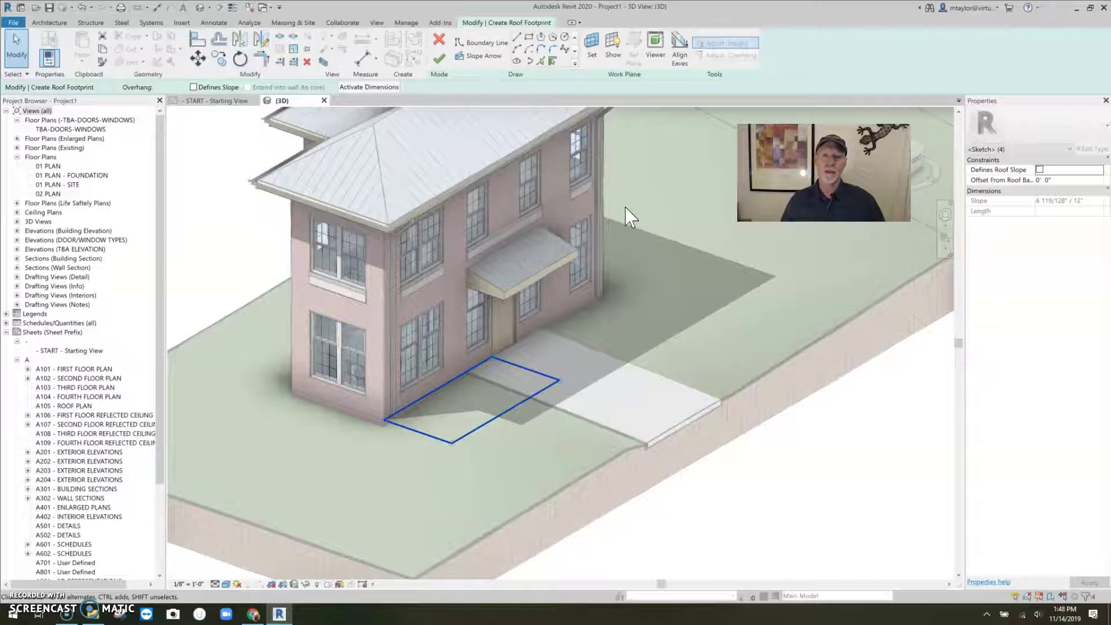
left_click(439, 58)
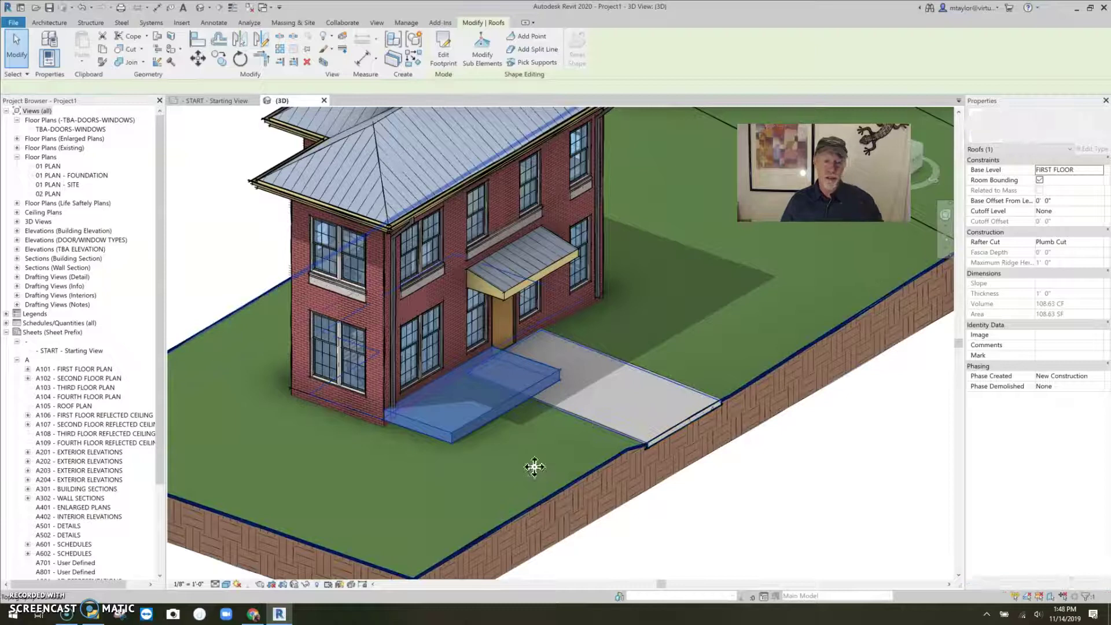
key("Escape")
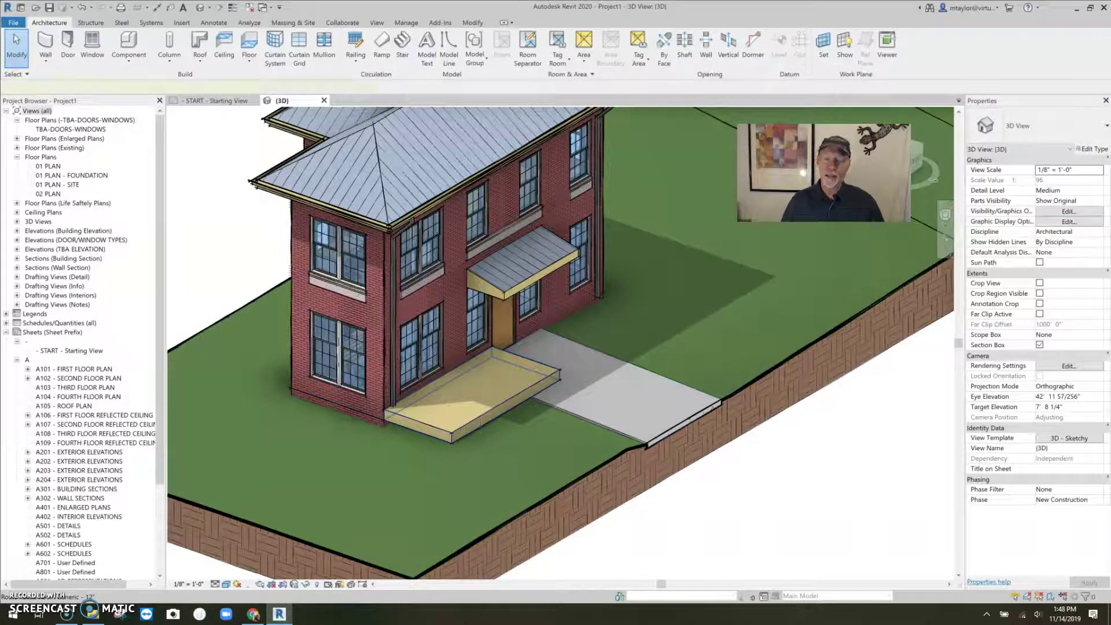
left_click(474, 400)
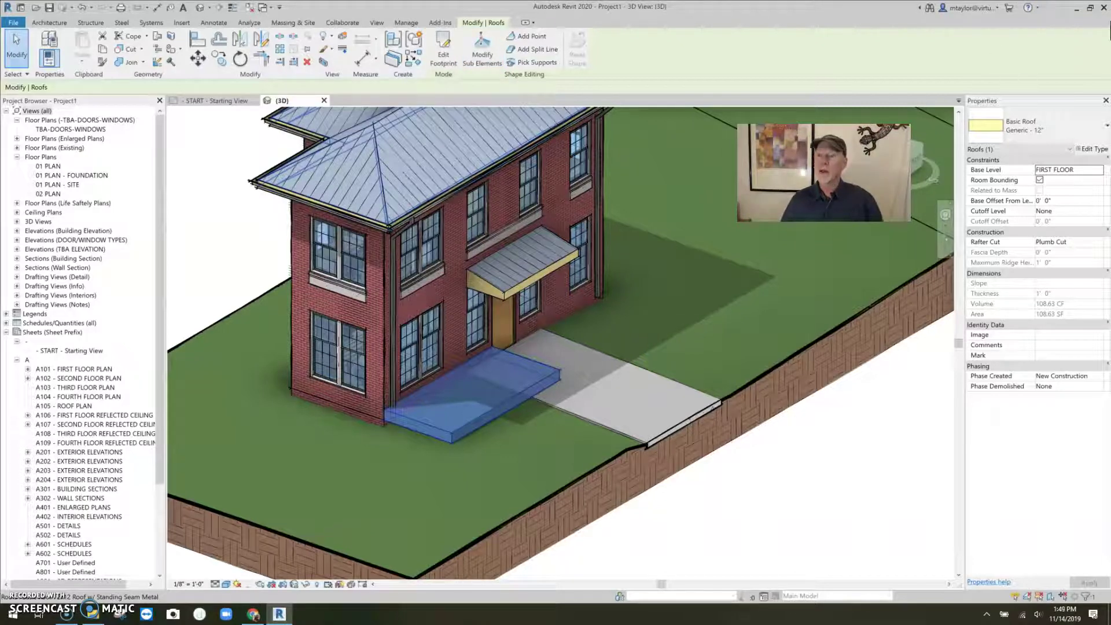
left_click(1037, 132)
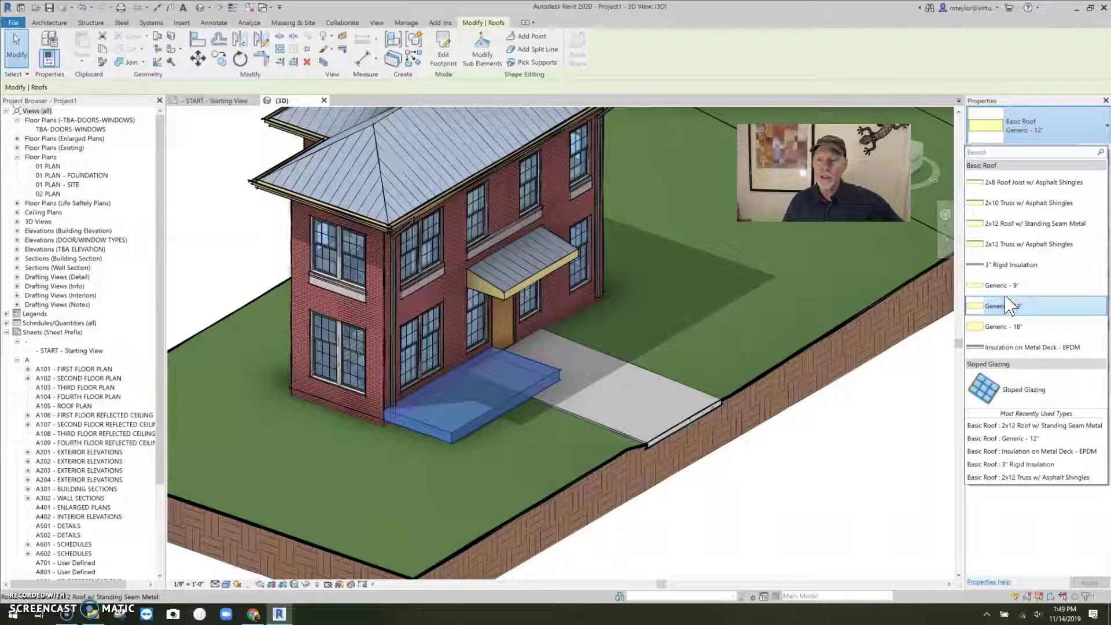
left_click(1013, 397)
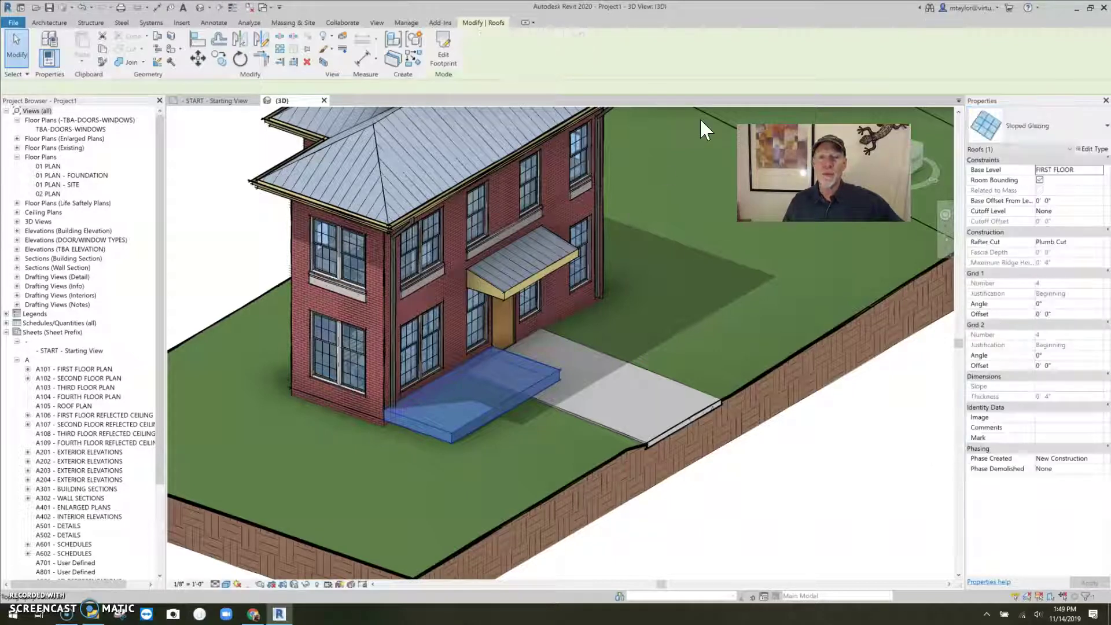
key("Escape")
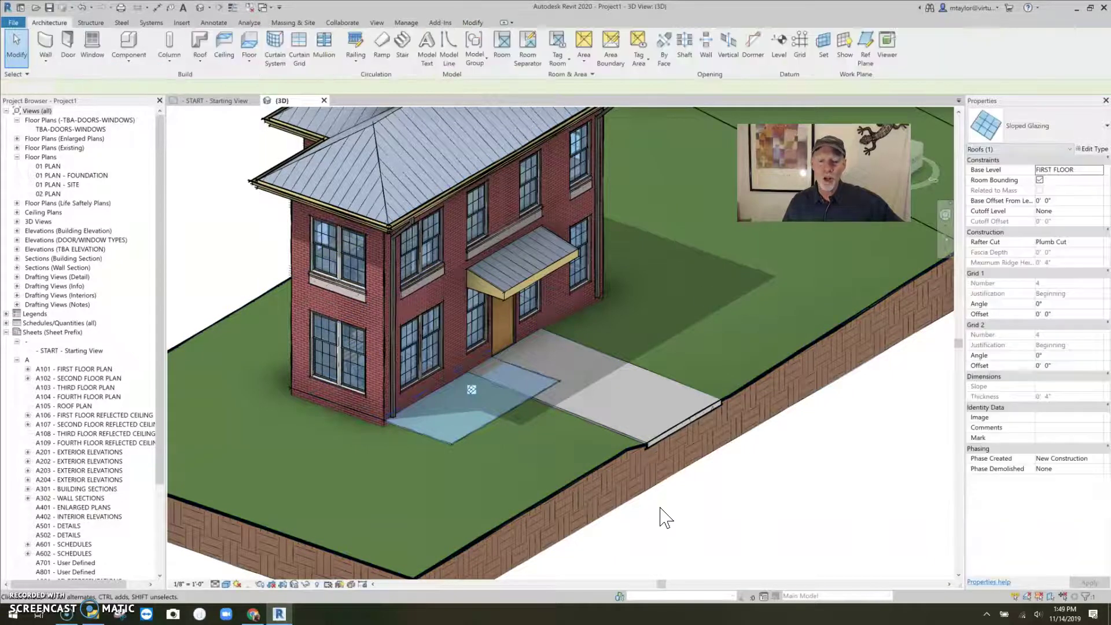
left_click(497, 429)
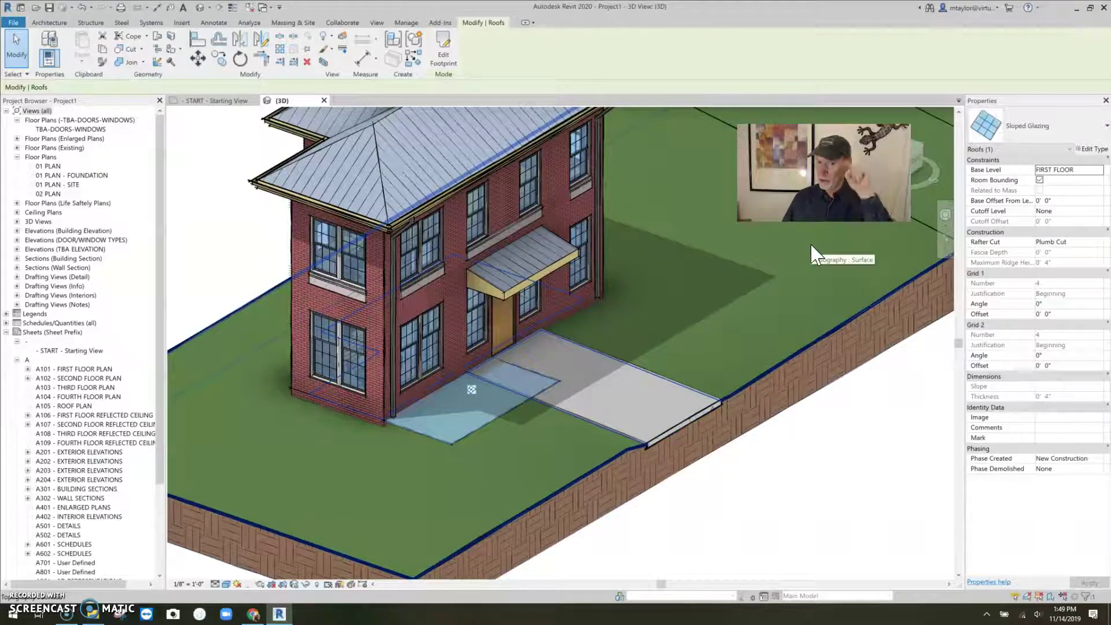
left_click(796, 441)
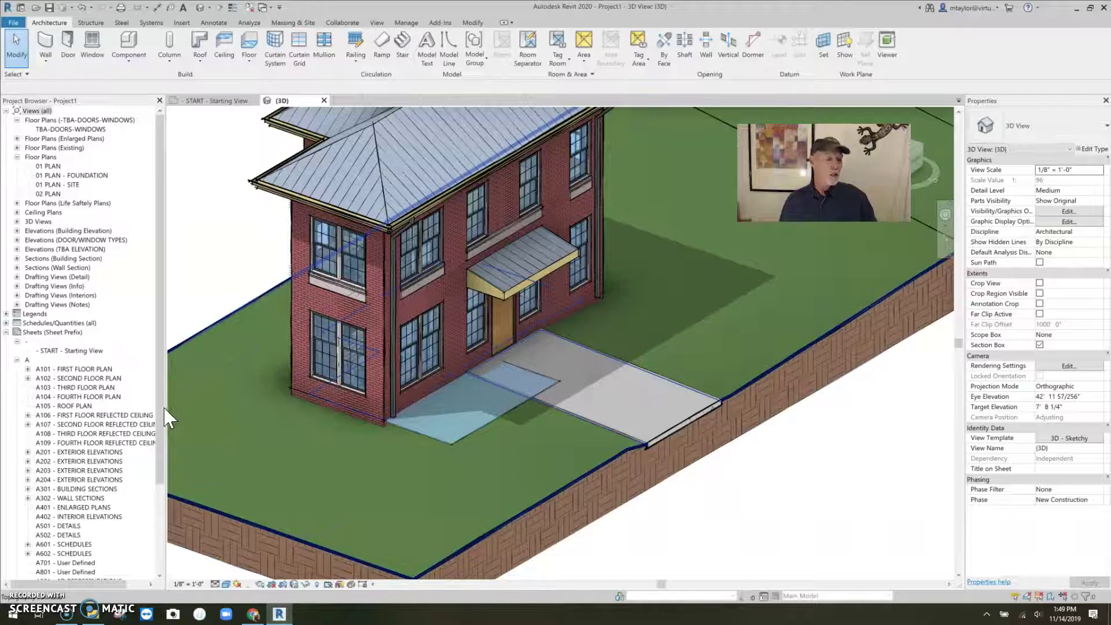
Step: Expand Families > Curtain Wall Mullions > Rectangular Mullion and select the 1" x 4" Rectangular type
left_click_drag(158, 414, 158, 466)
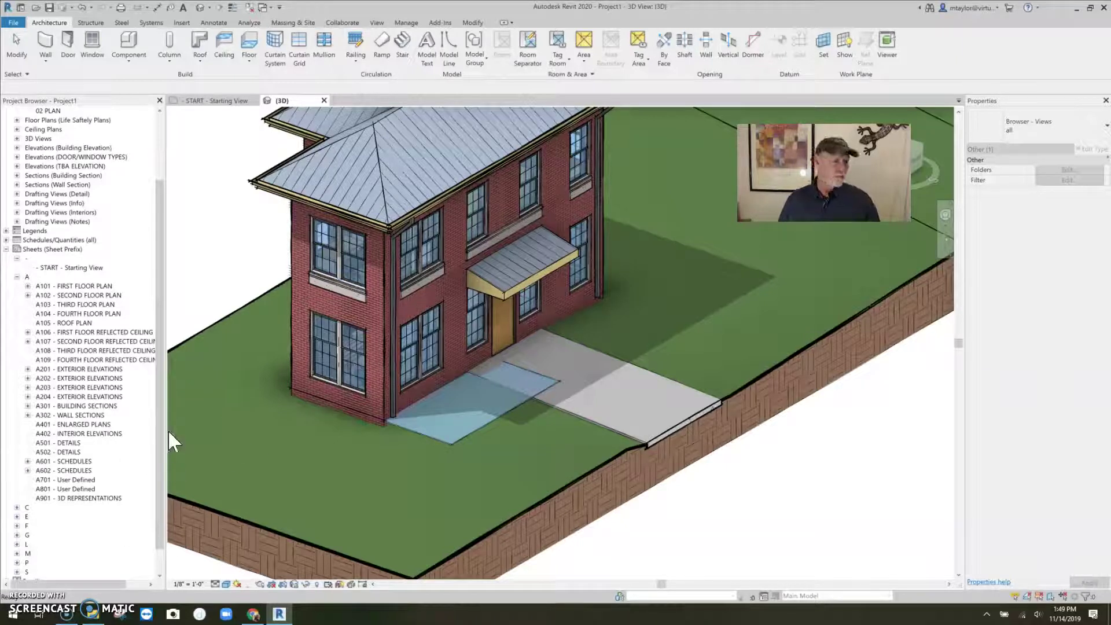
scroll(161, 426, "down", 1)
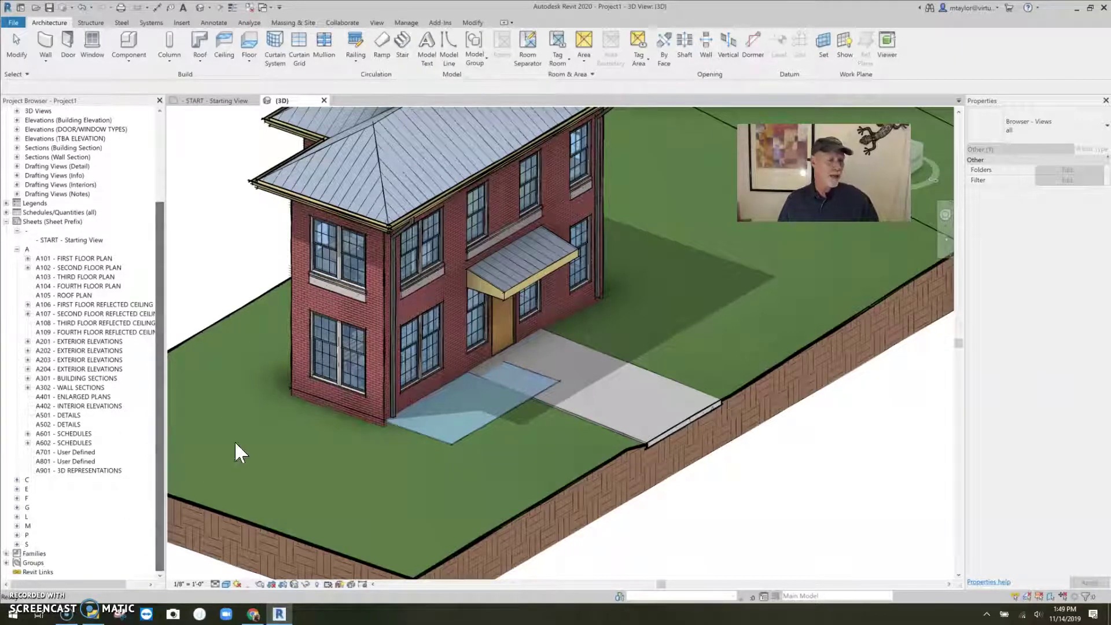
left_click(6, 553)
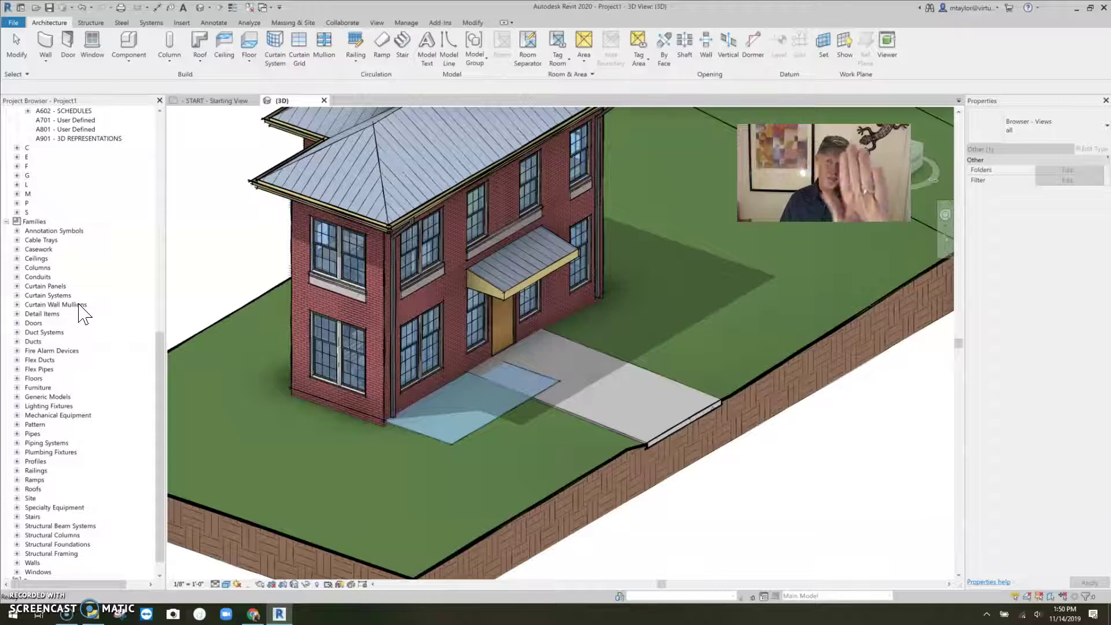
left_click(16, 305)
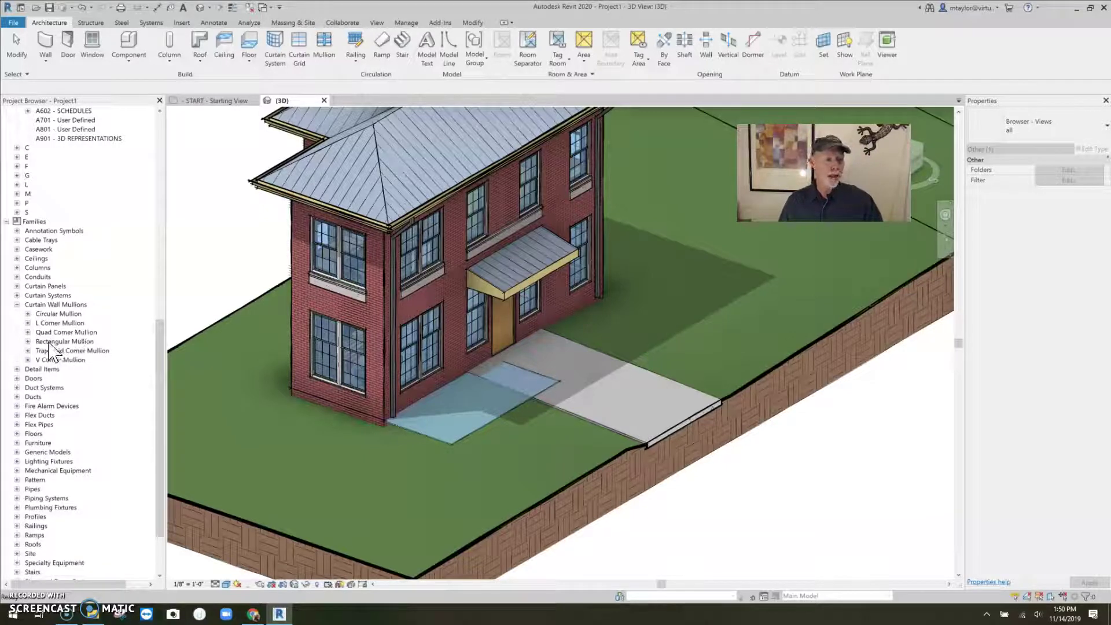
left_click(28, 341)
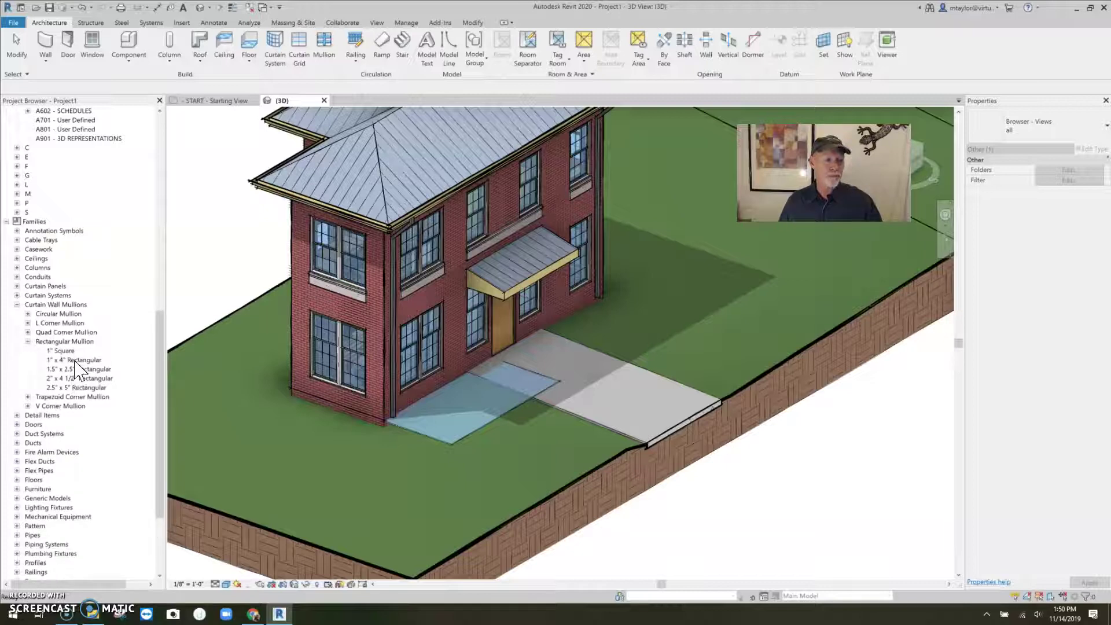
left_click(81, 361)
Step: Duplicate it as 1" x 4" WOOD and open that type's properties
right_click(81, 360)
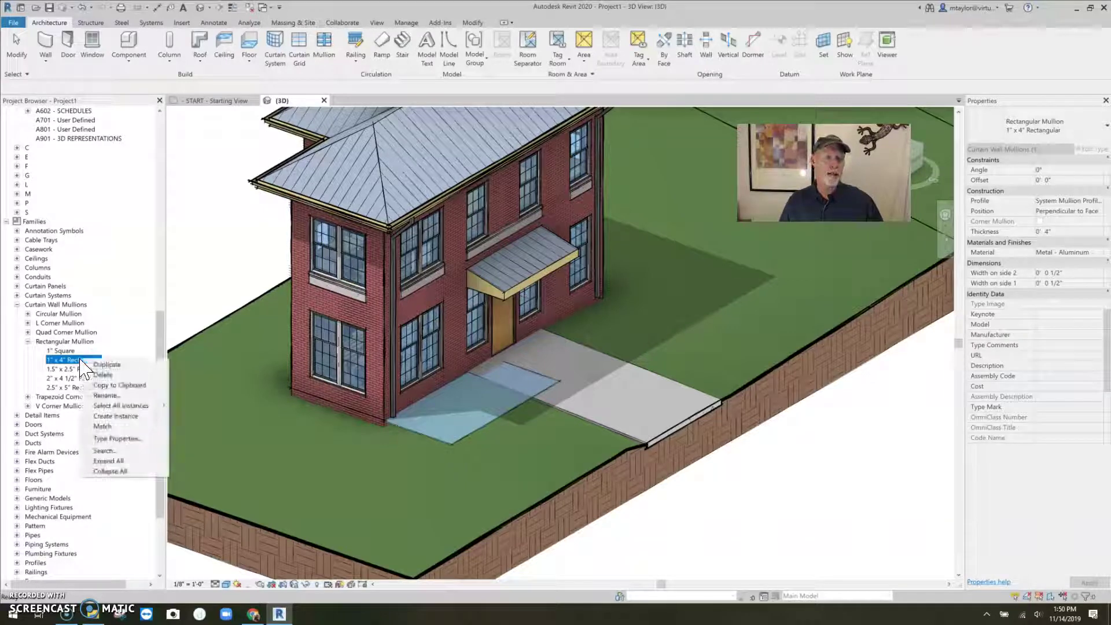
left_click(106, 365)
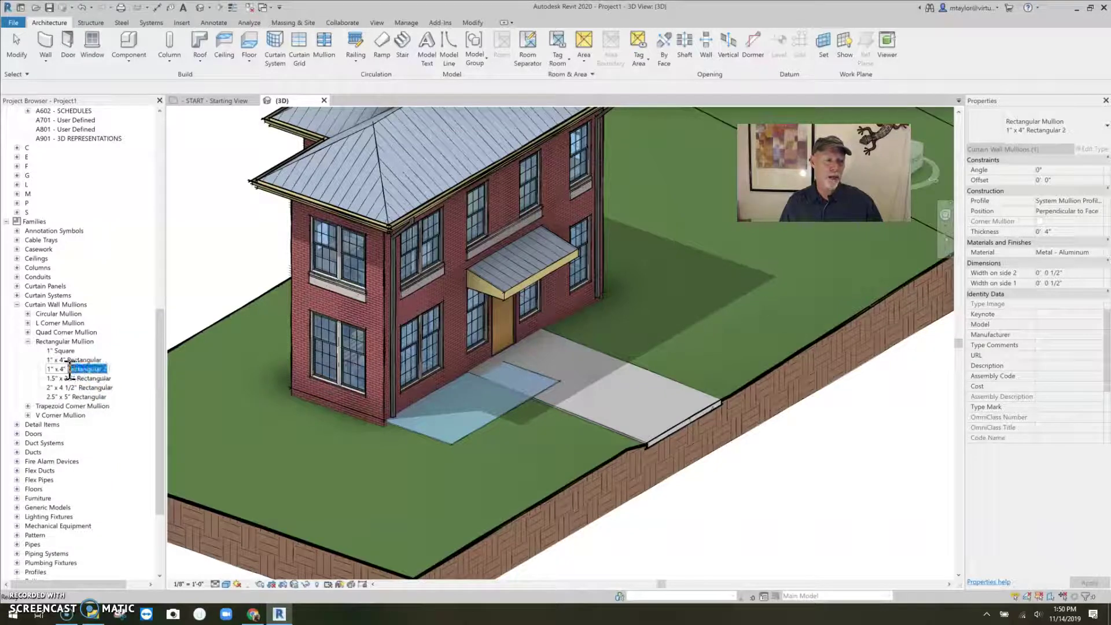
type("V")
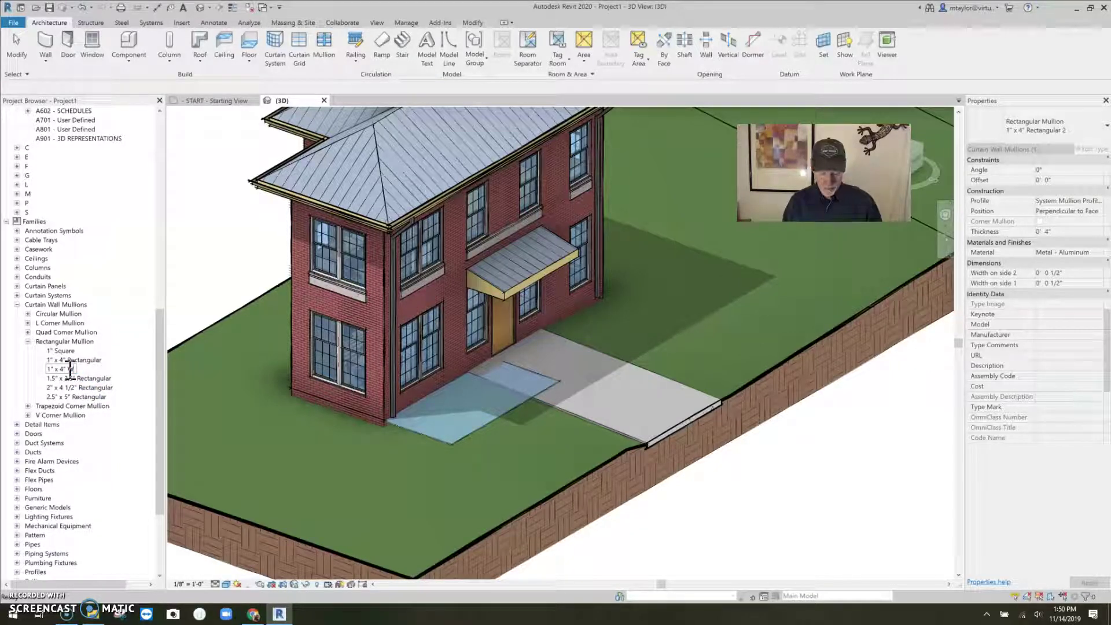
type("OOD")
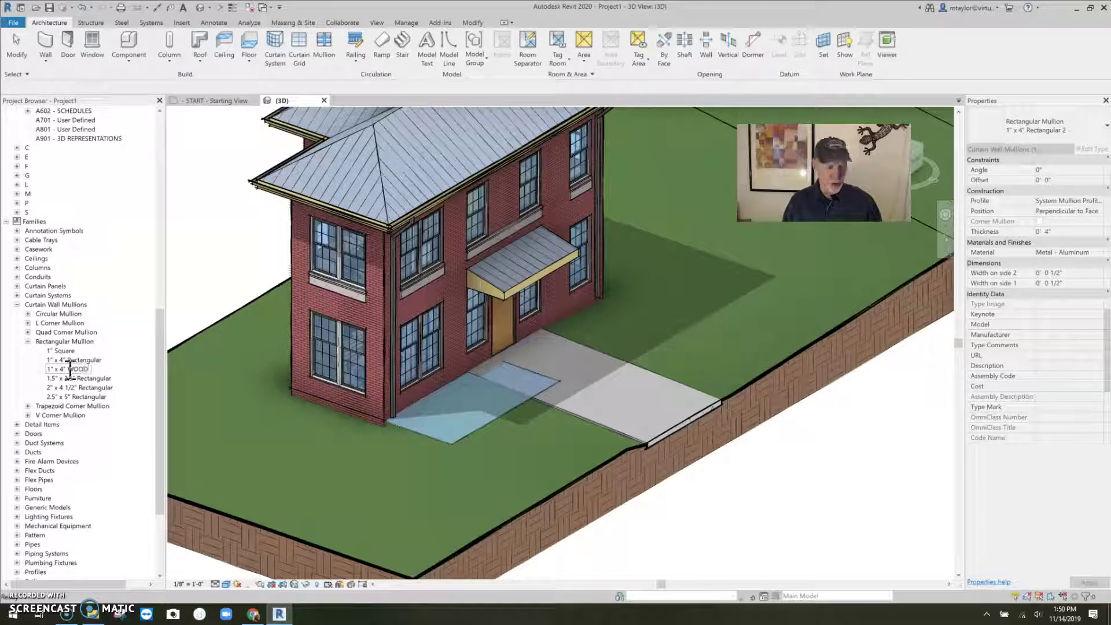
key("Return")
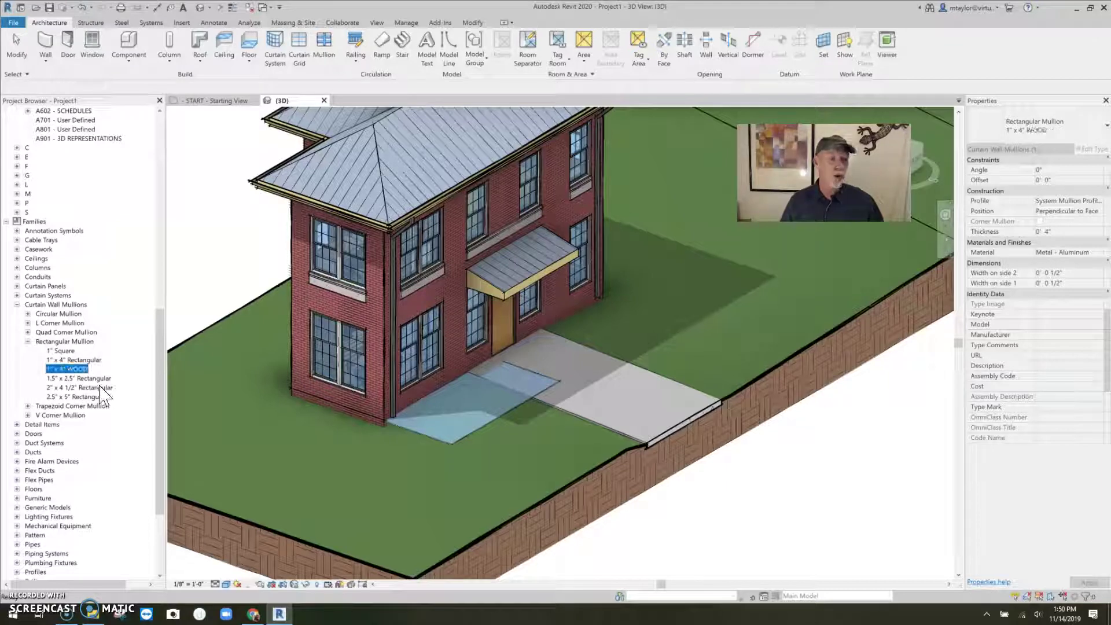
left_click(103, 387)
left_click(75, 369)
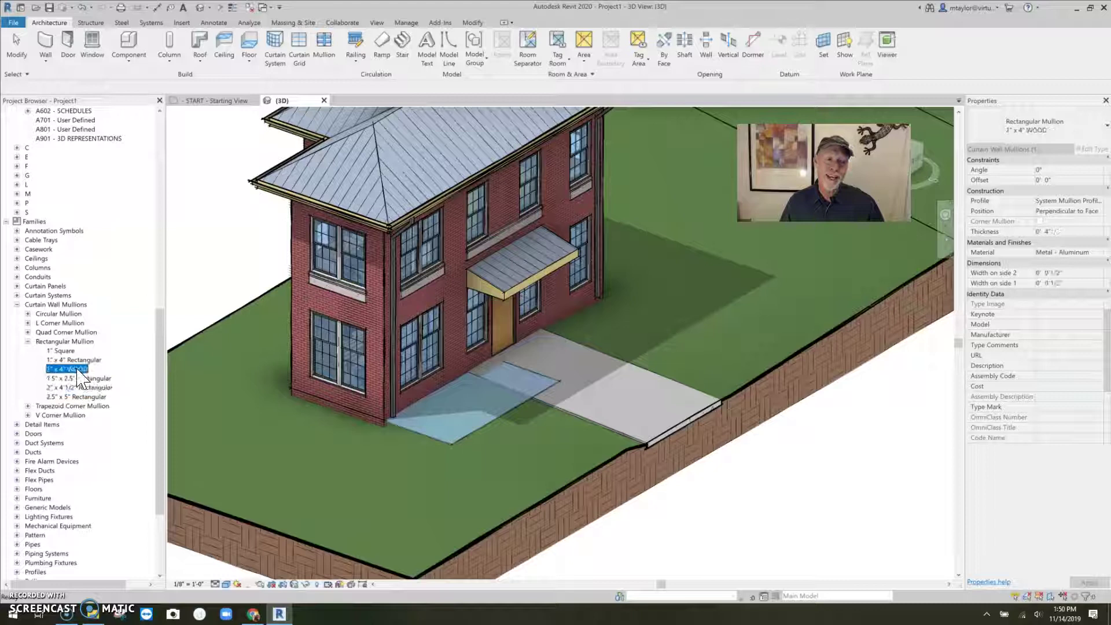
double_click(78, 370)
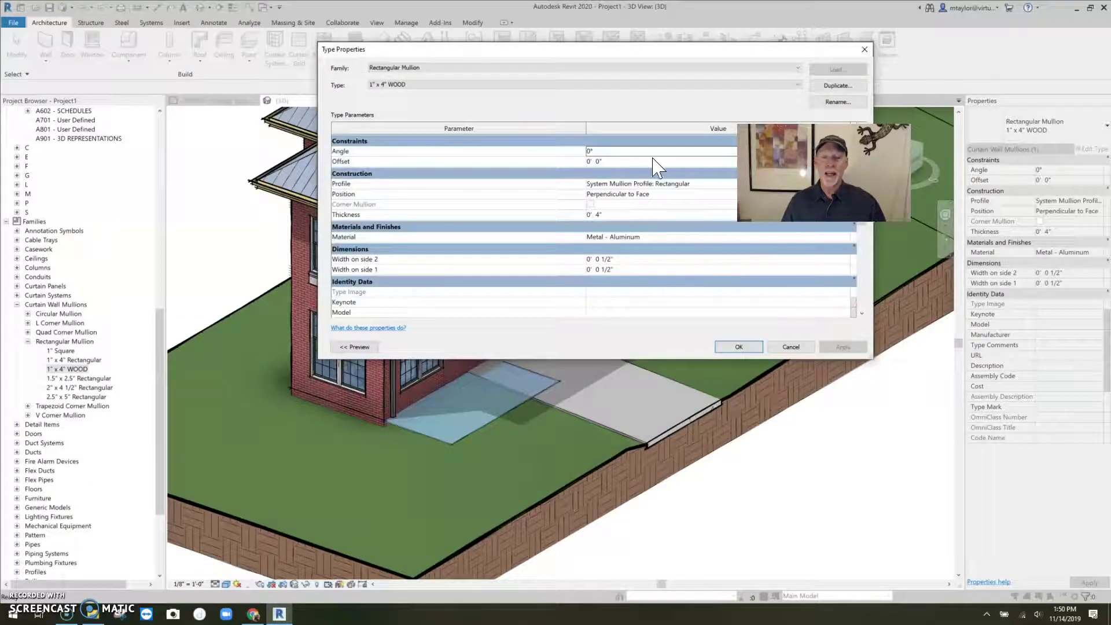
Step: Assign Pine, found by searching 'wood', as the 1" x 4" WOOD mullion material
left_click_drag(647, 58, 515, 116)
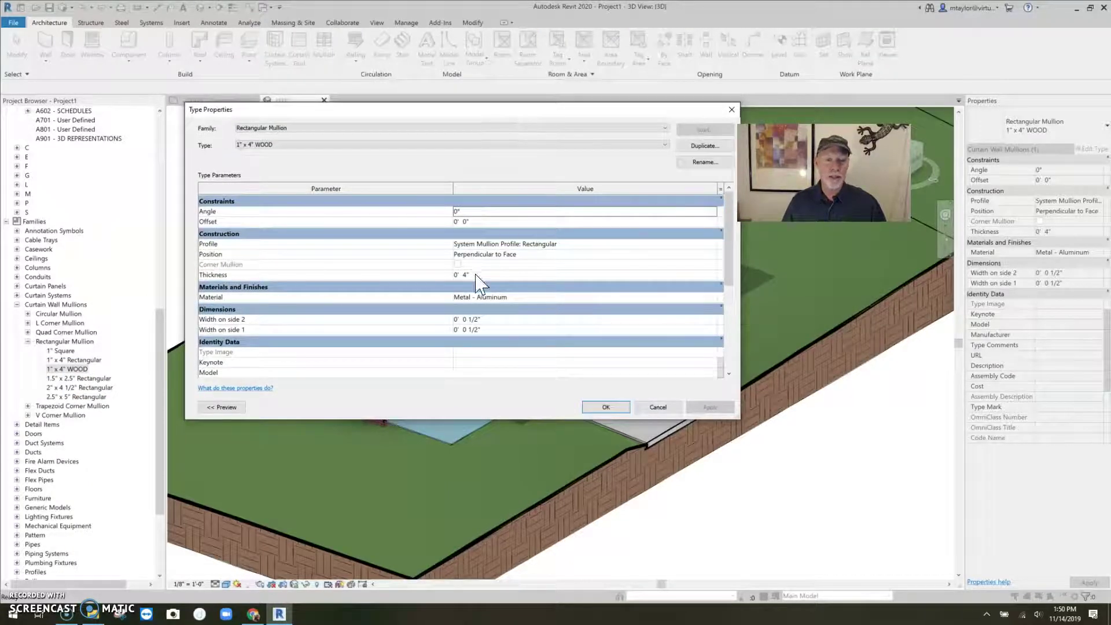
left_click(541, 298)
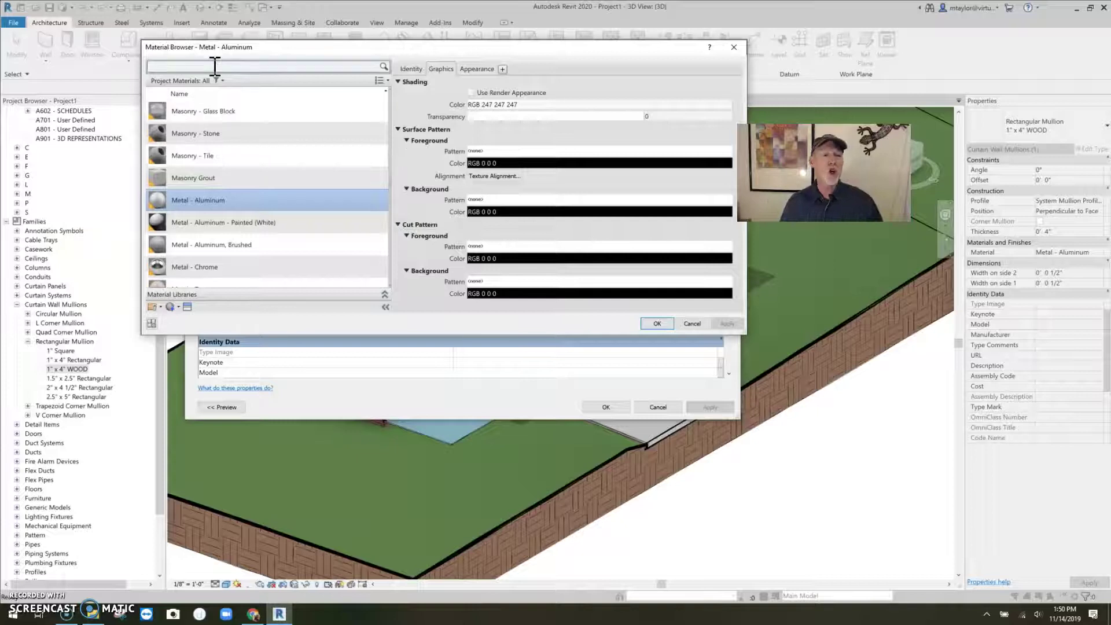
type("woo")
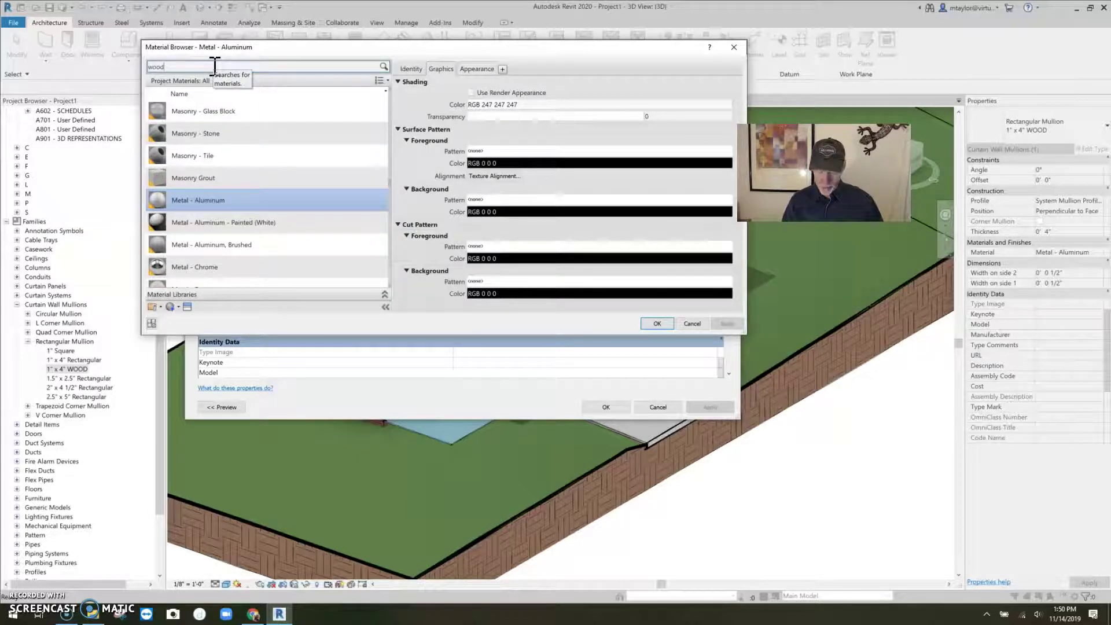
type("d")
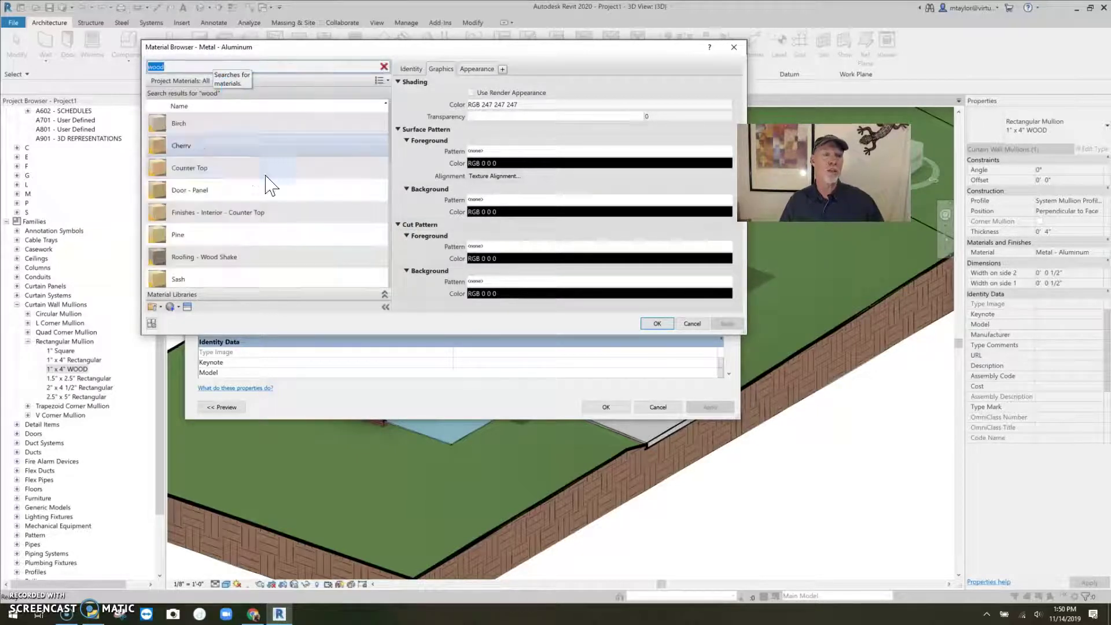
left_click(259, 232)
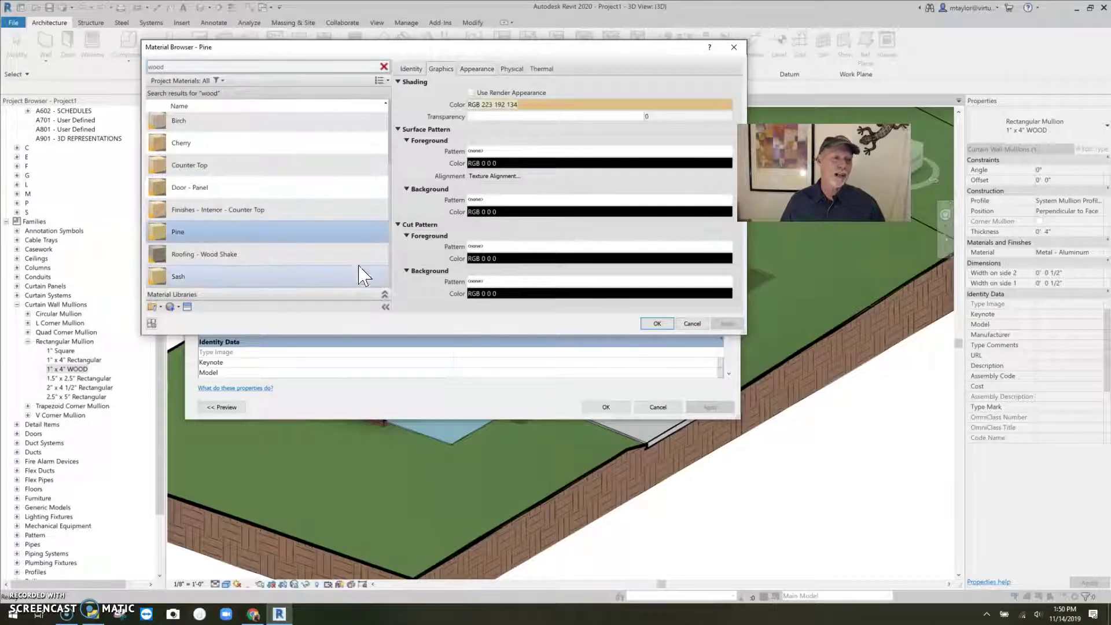
left_click(656, 324)
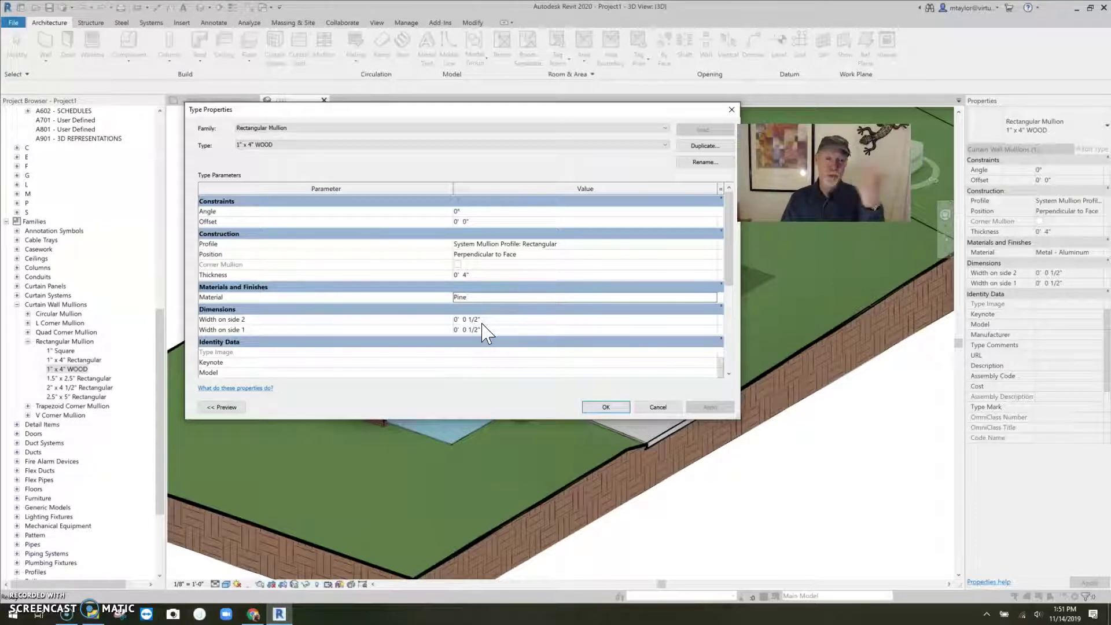
left_click(606, 407)
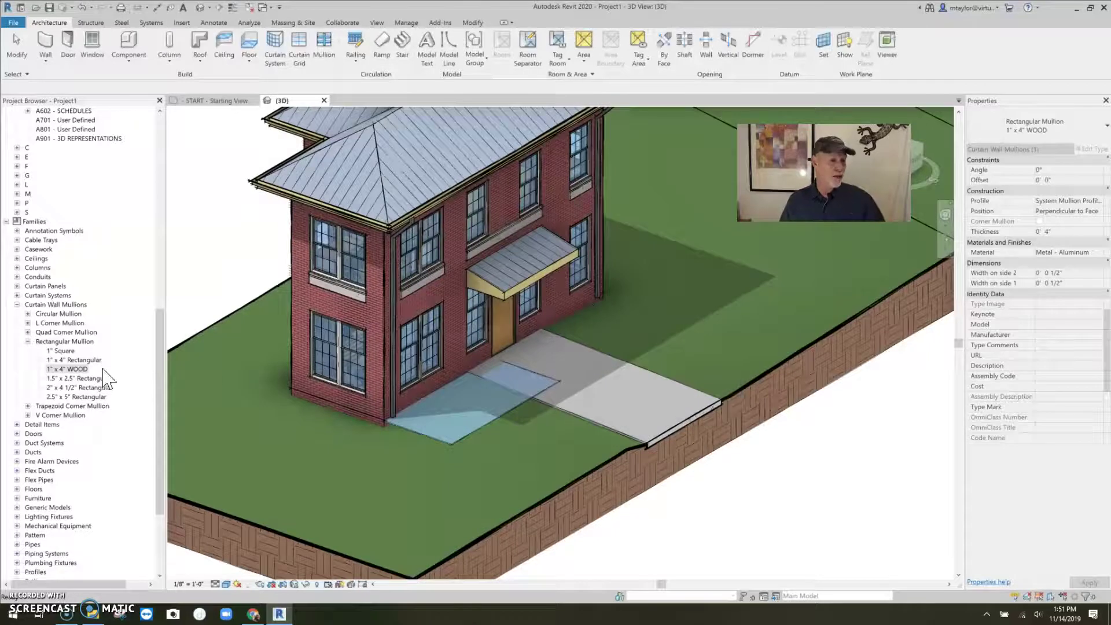
Step: Duplicate 1" x 4" WOOD, rename the copy 2" x 6" WOOD, and open its properties
right_click(74, 369)
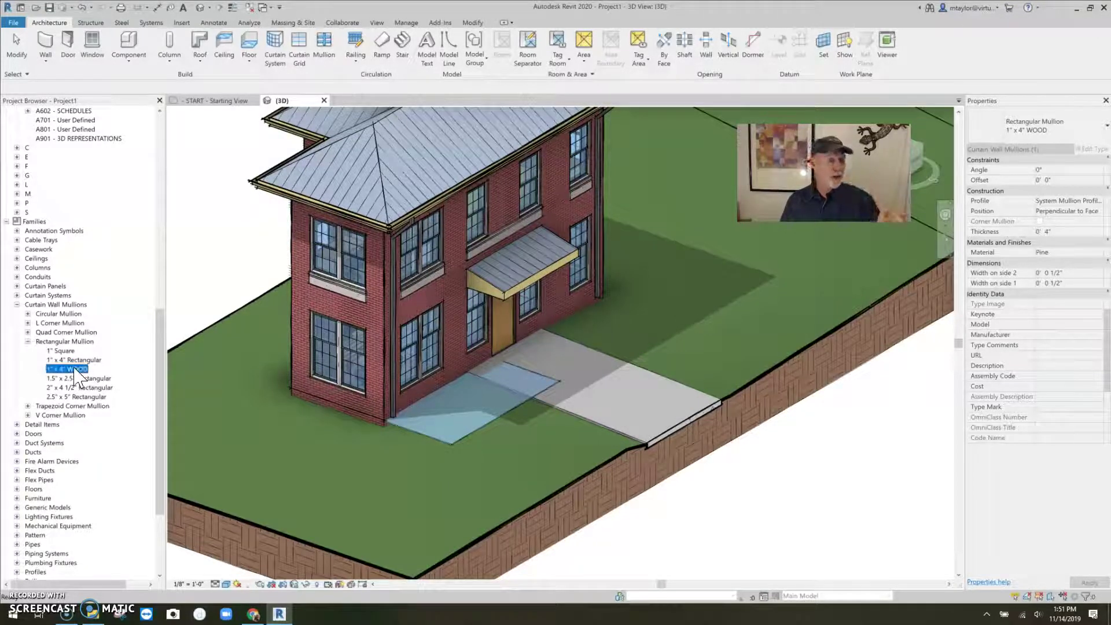
left_click(101, 386)
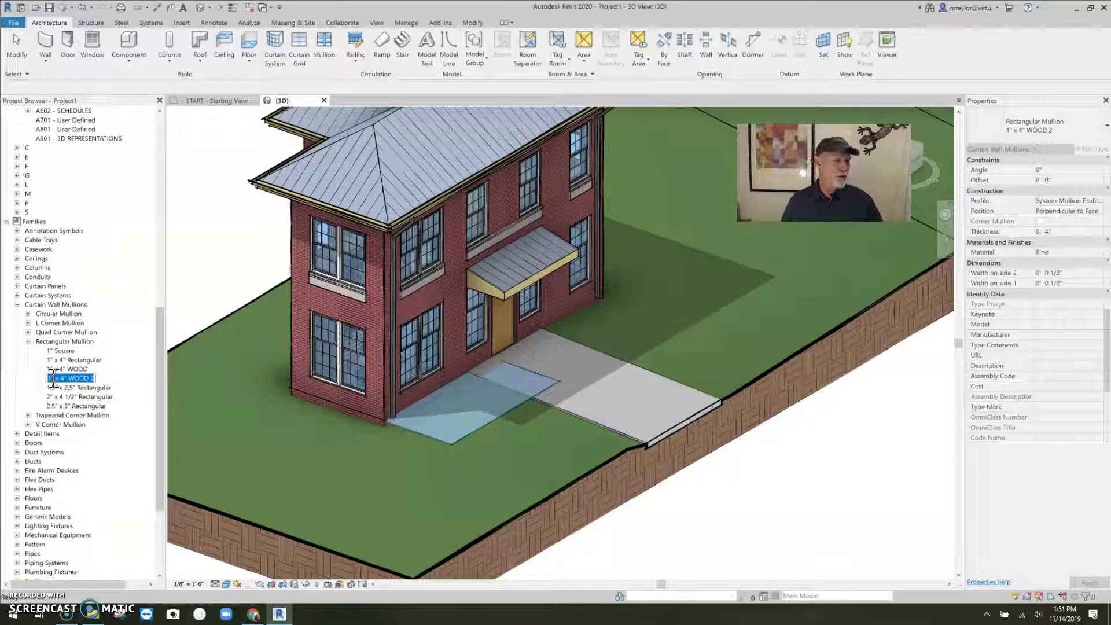
left_click_drag(53, 379, 41, 380)
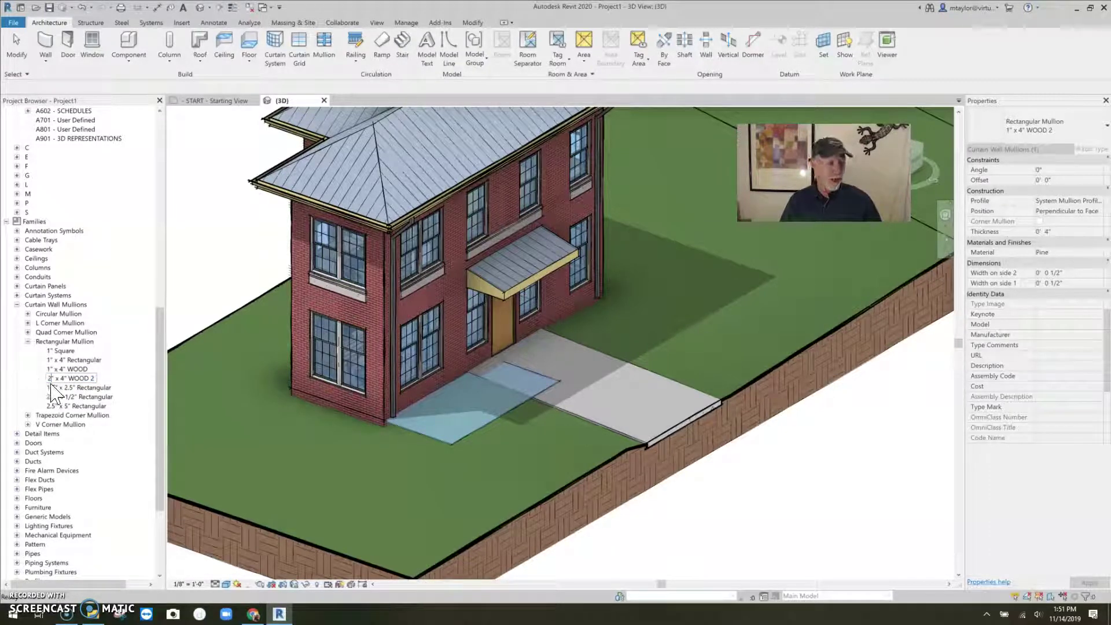
type("2")
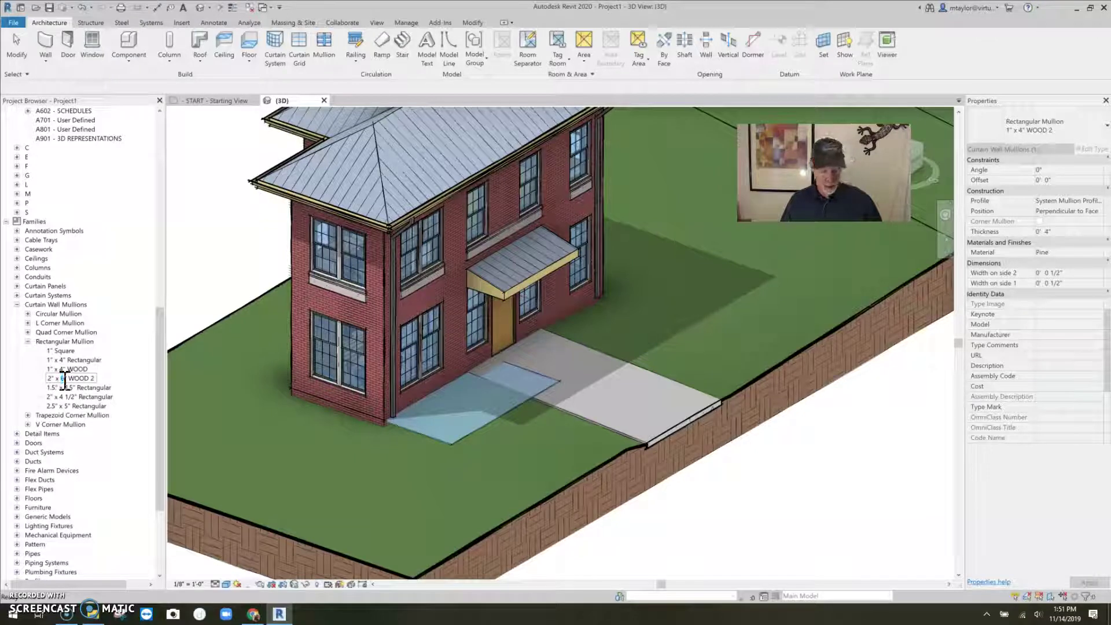
key("BackSpace")
key("BackSpace")
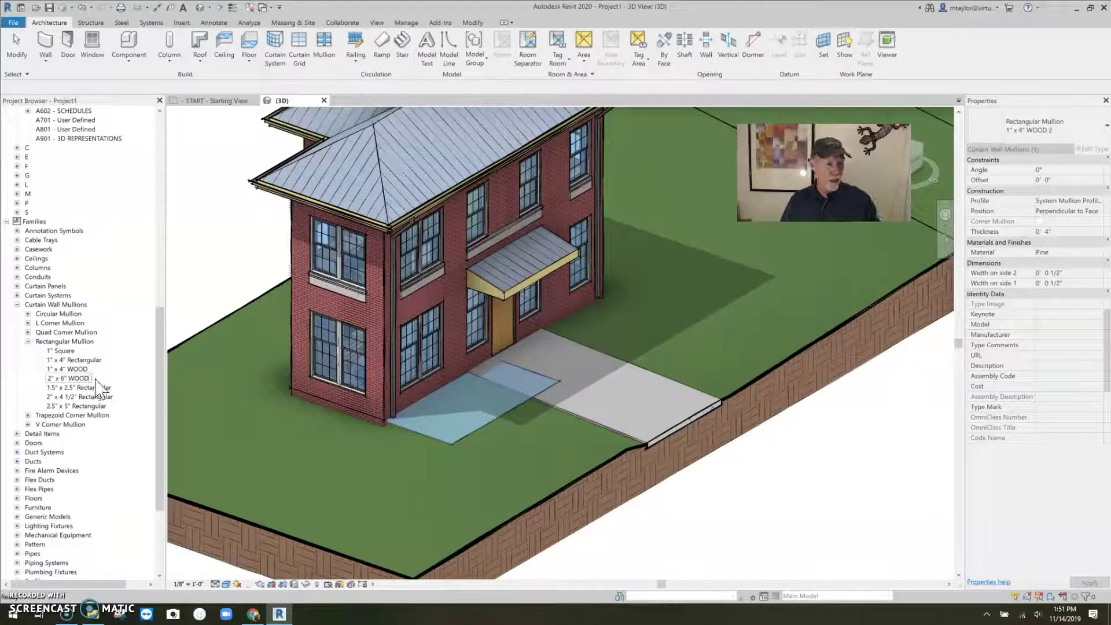
left_click(231, 385)
double_click(79, 396)
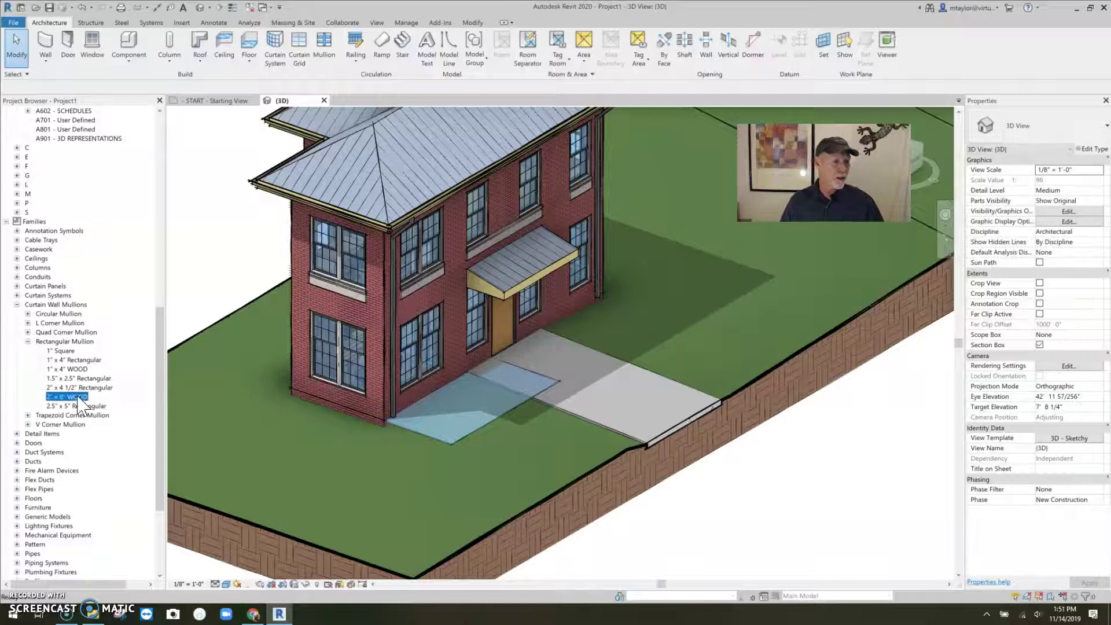
Step: Give the 2" x 6" WOOD mullion 6" thickness and 0' 1" width on sides 1 and 2
left_click(478, 274)
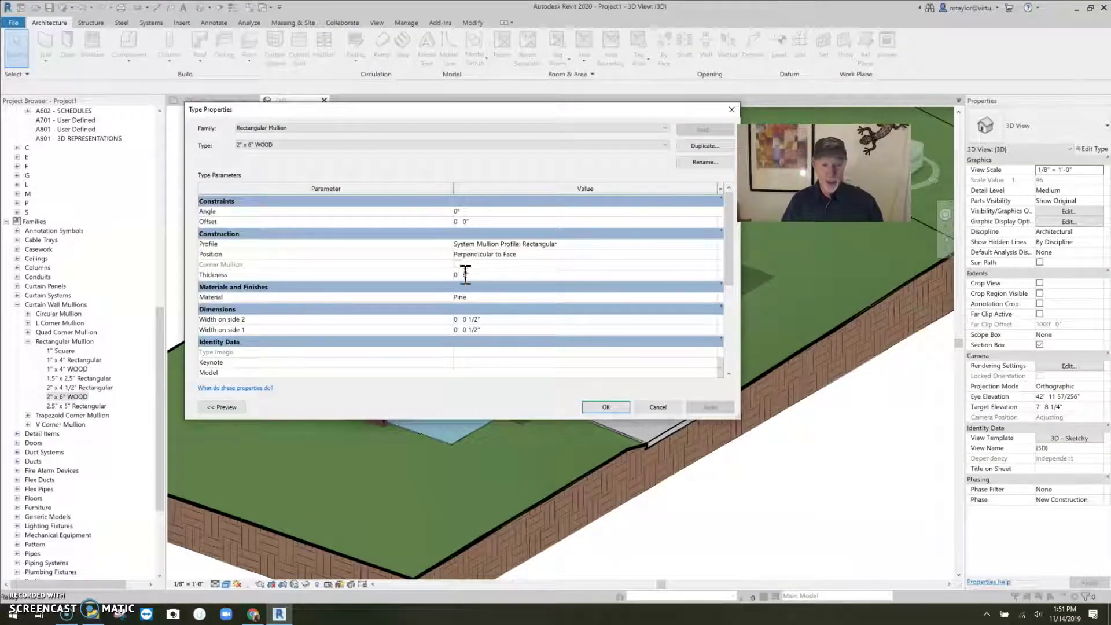
type("6")
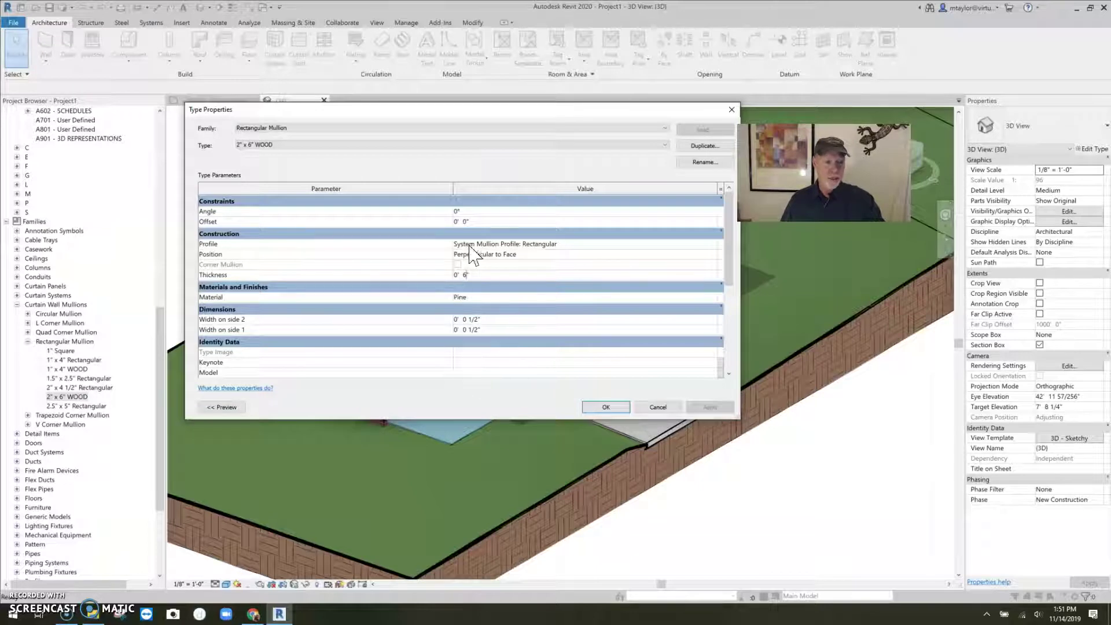
left_click(477, 329)
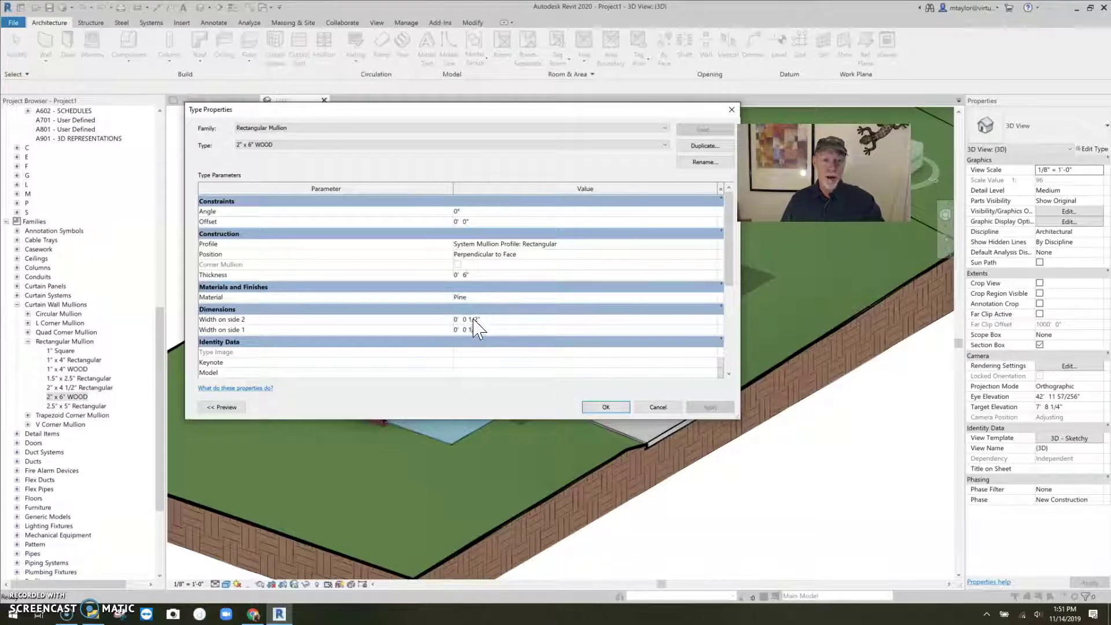
left_click(479, 320)
left_click_drag(480, 320, 427, 321)
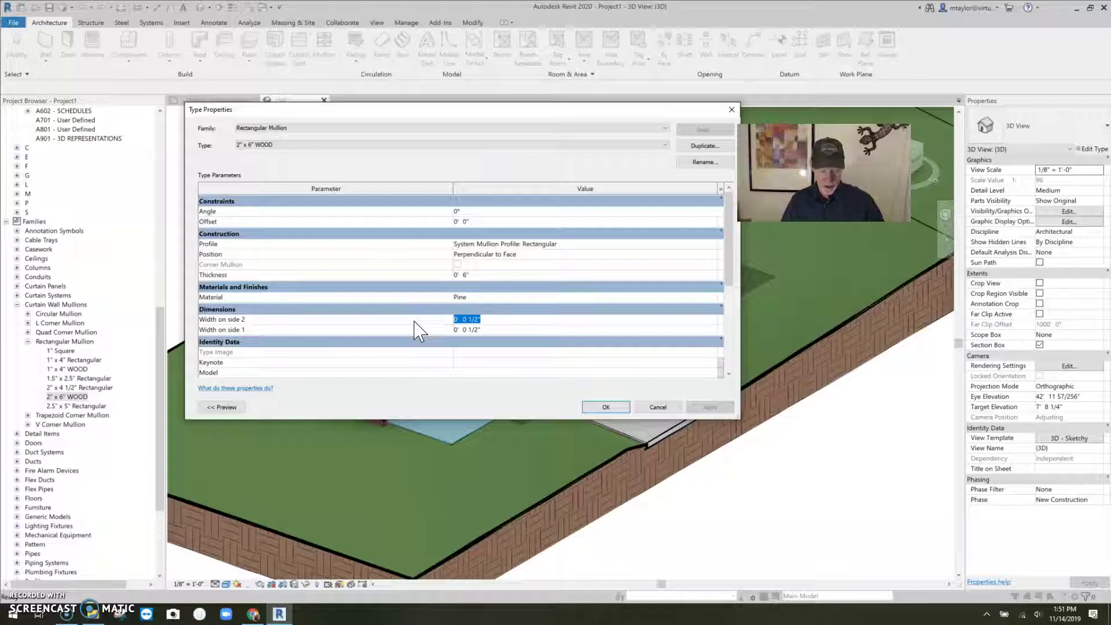
type("1")
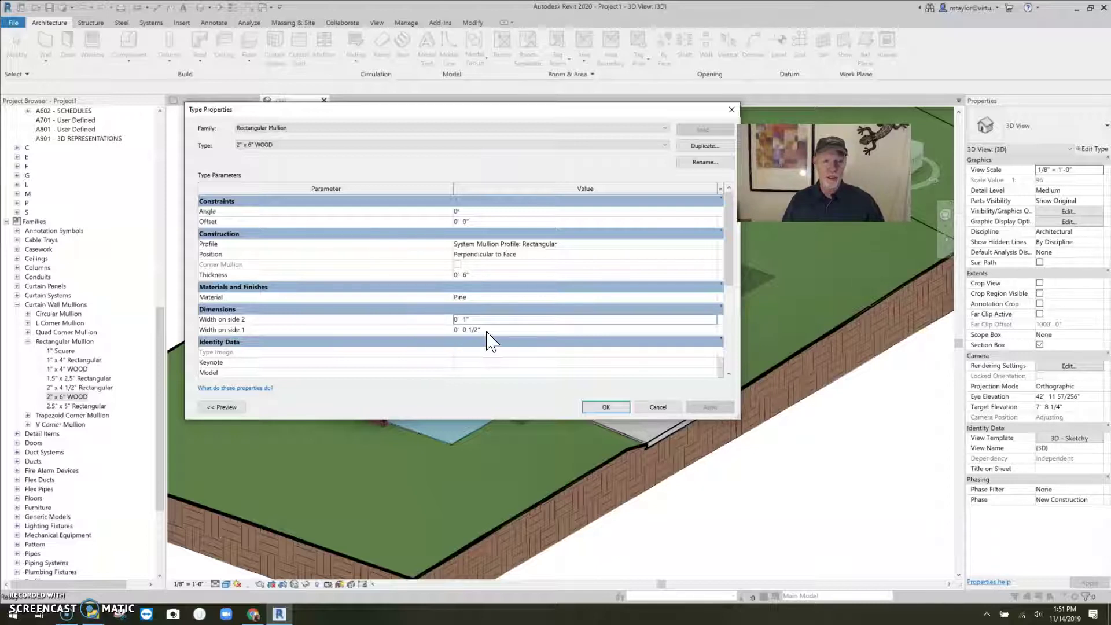
left_click(490, 329)
type("0'")
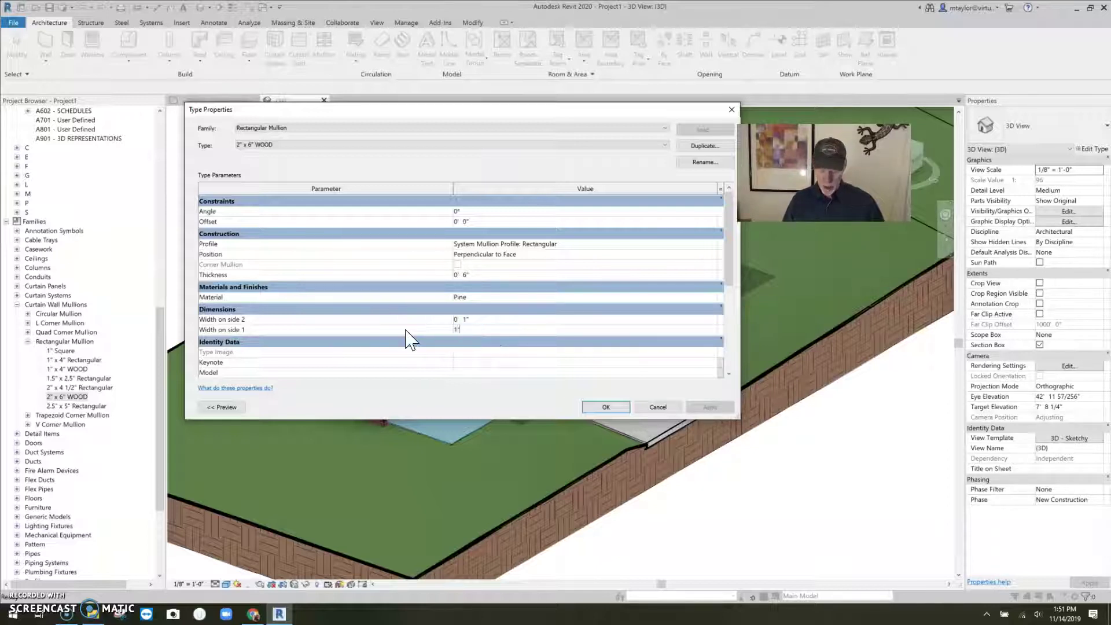
type(" 1\"")
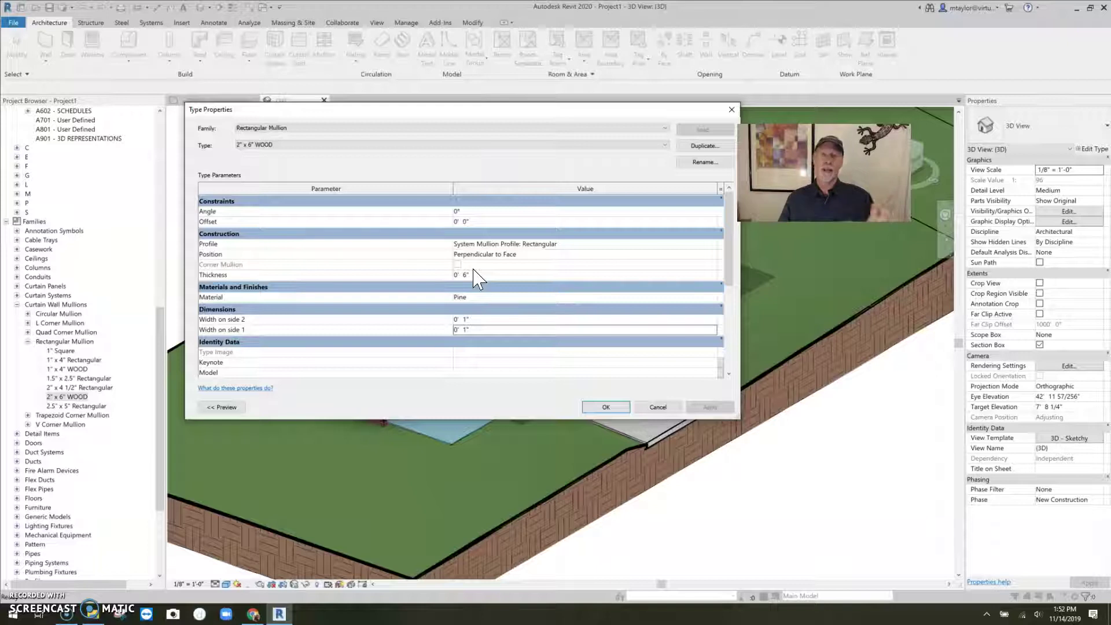
left_click(607, 408)
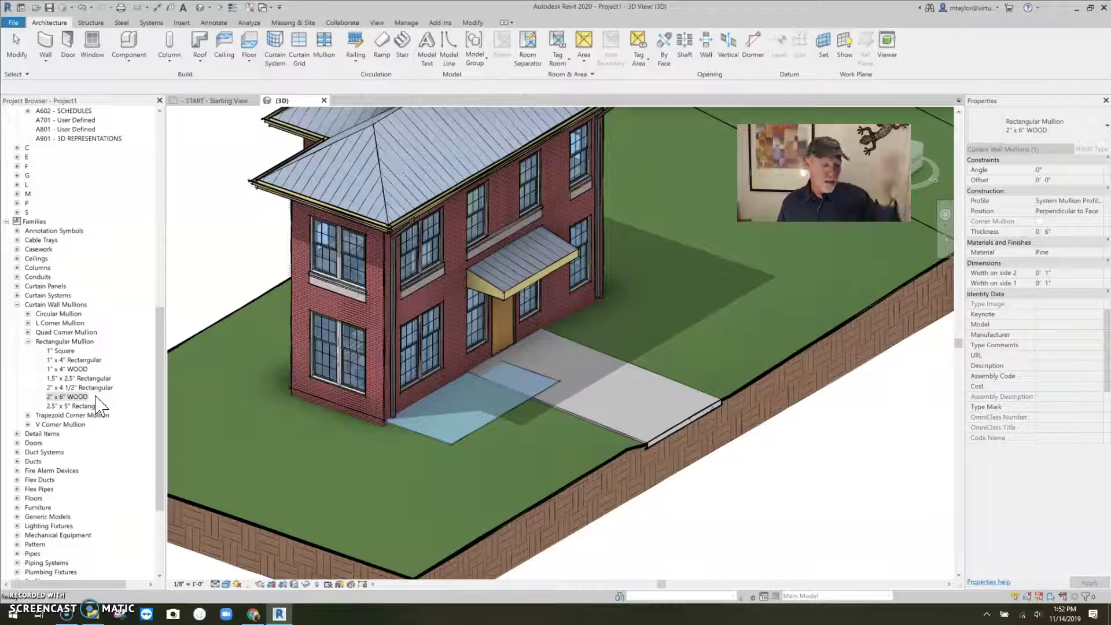
Step: Duplicate the sloped glazing roof's type as a new type named Wood Pergola
left_click(497, 414)
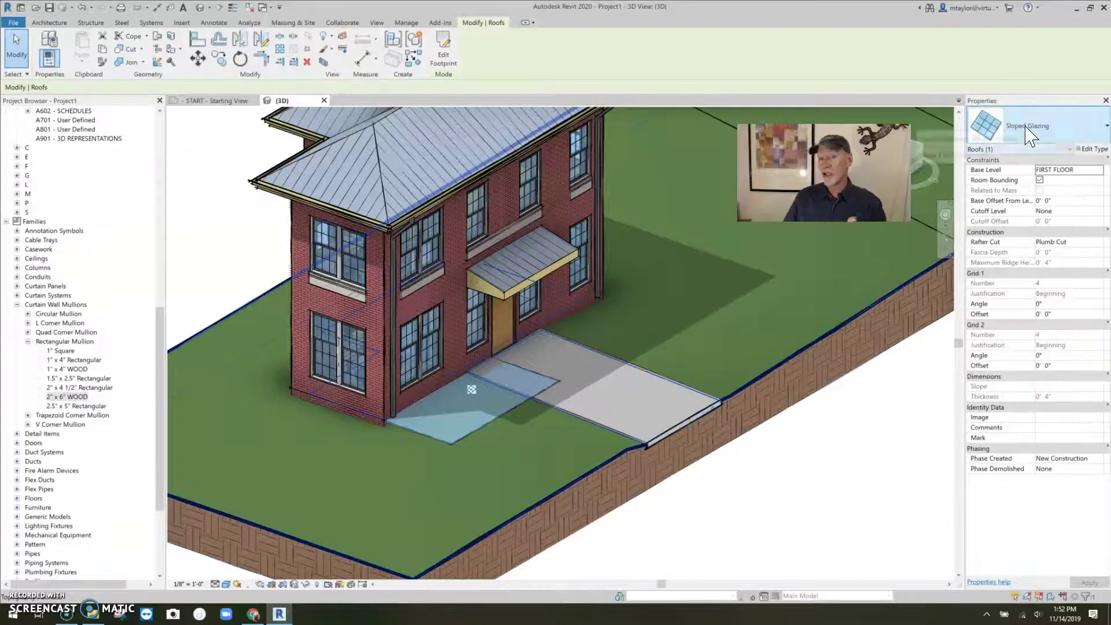
left_click(1092, 149)
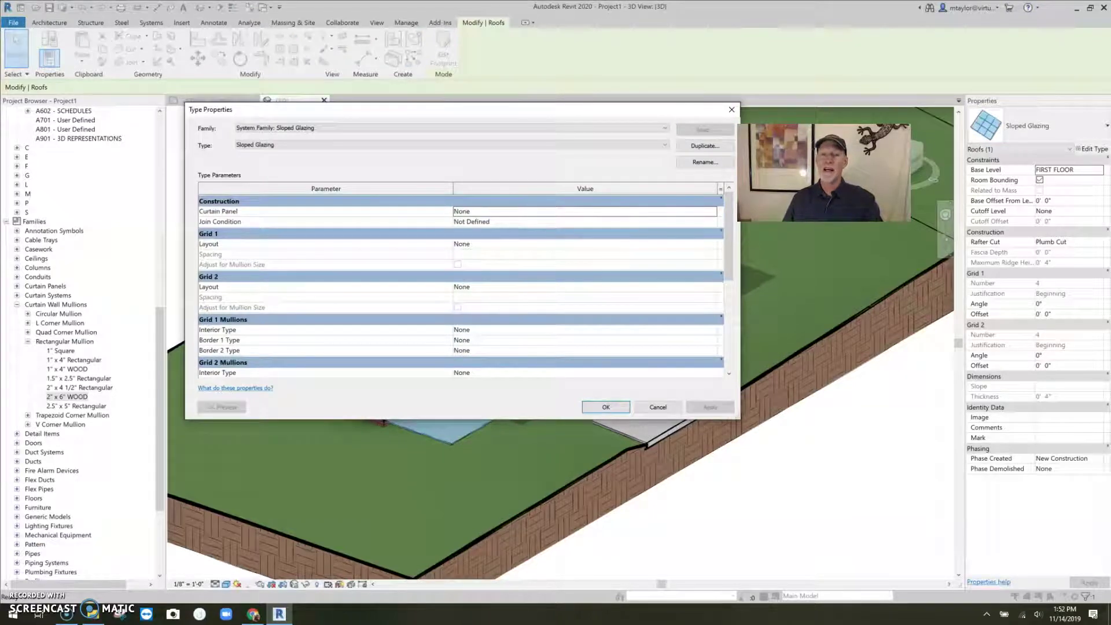
left_click(702, 149)
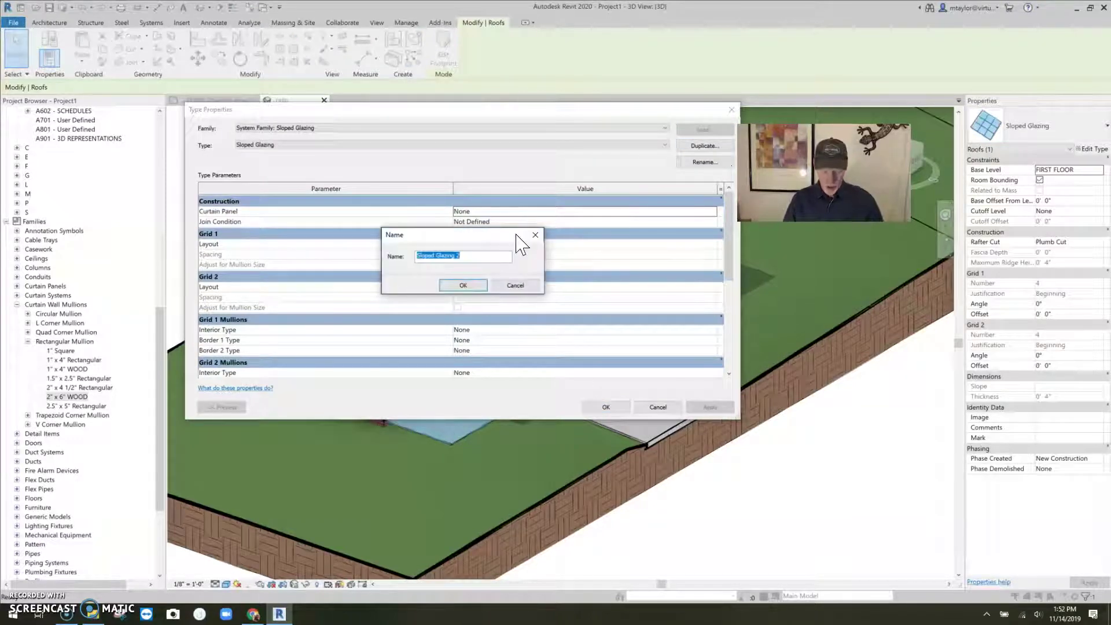
type("Wood P")
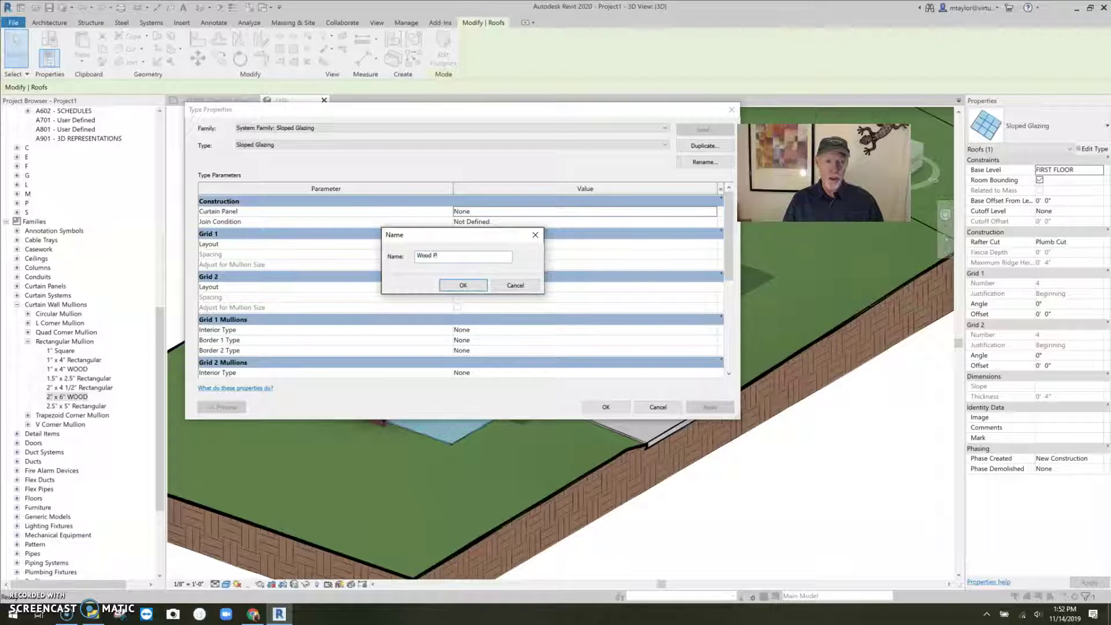
type("ergola")
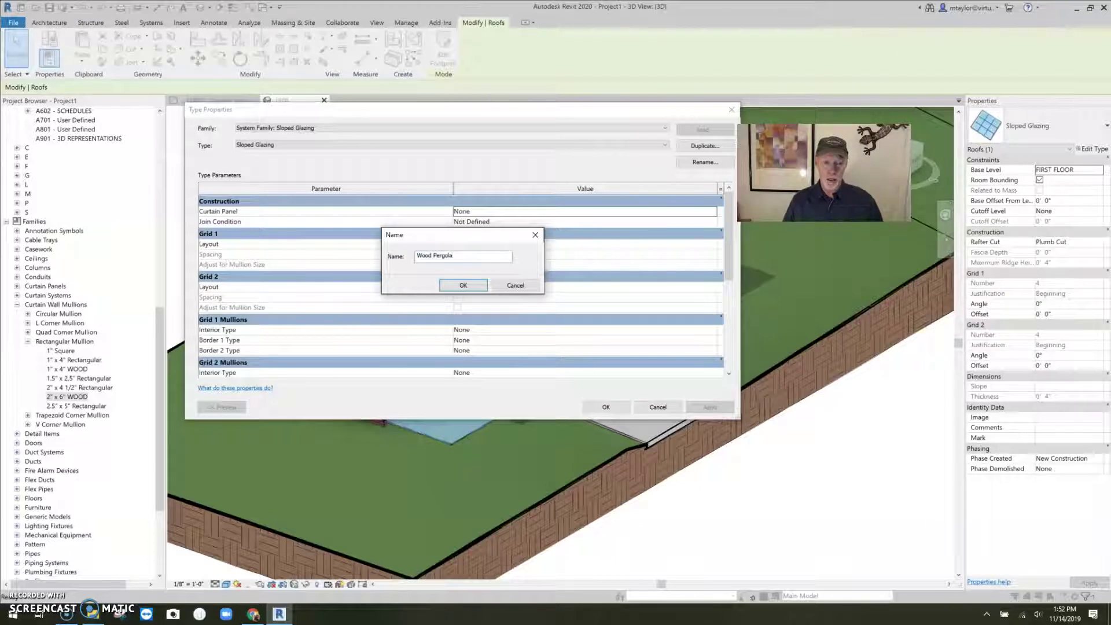
left_click(472, 285)
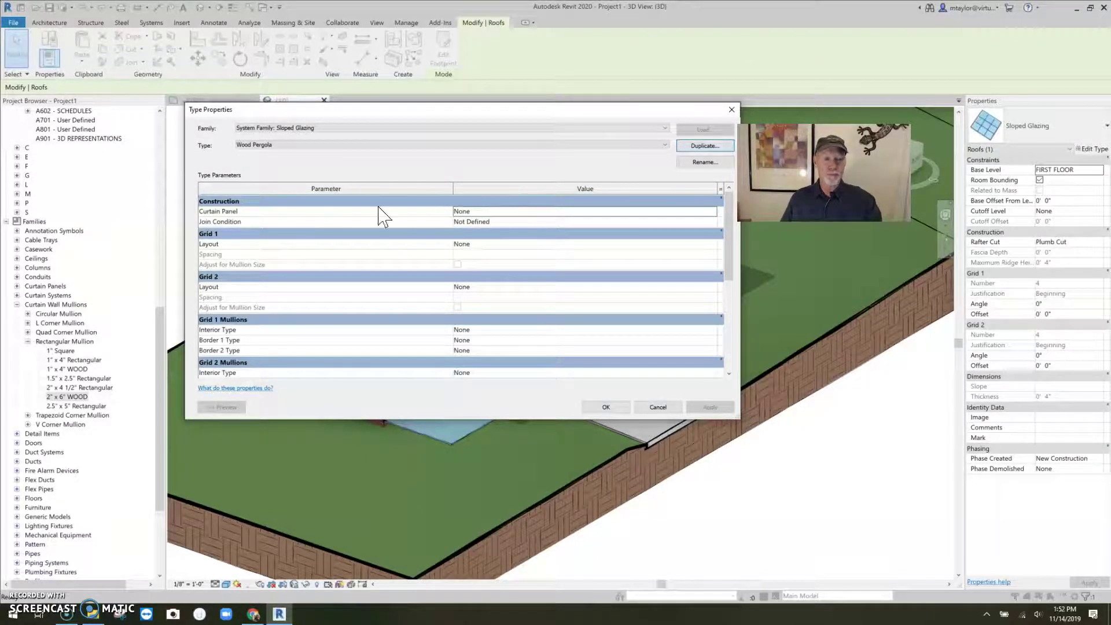
Step: Set the Wood Pergola Curtain Panel to Empty System Panel
left_click(491, 212)
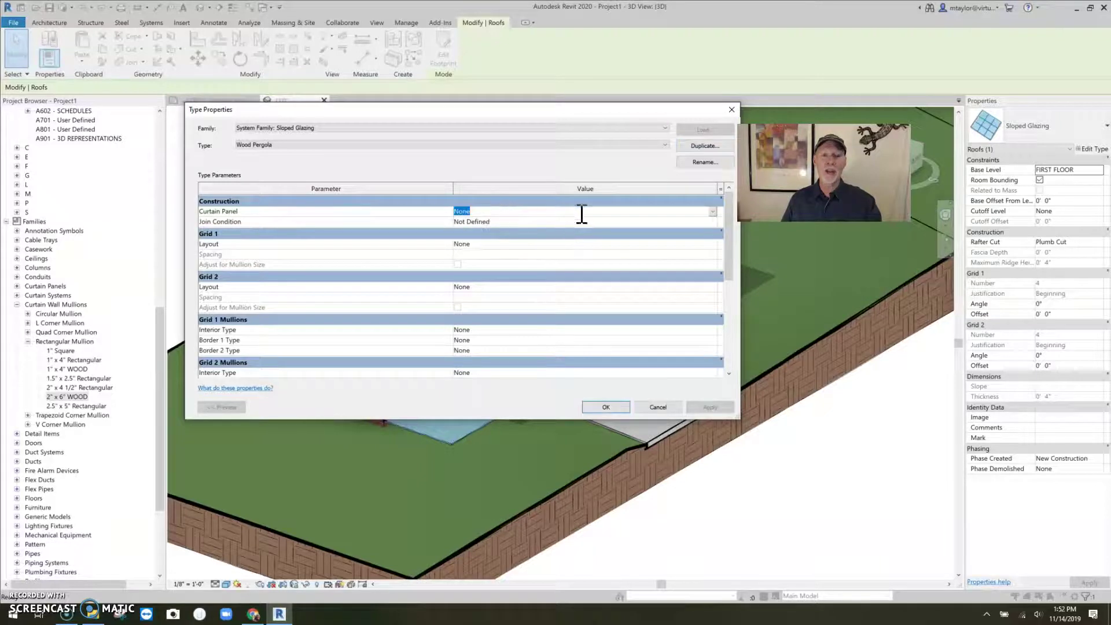
left_click(712, 212)
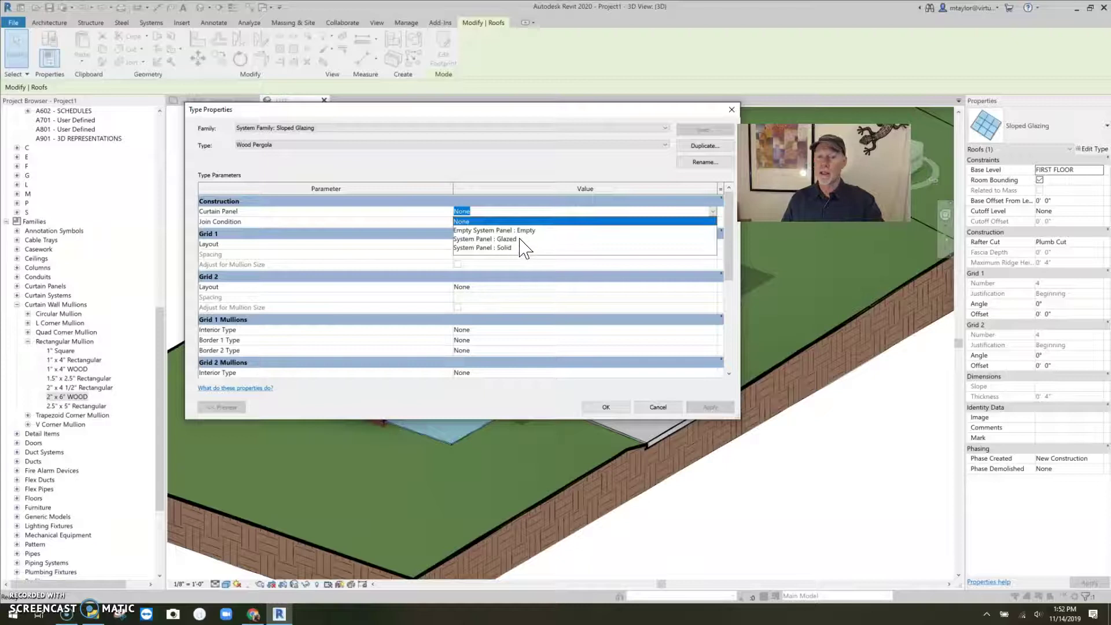
left_click(514, 230)
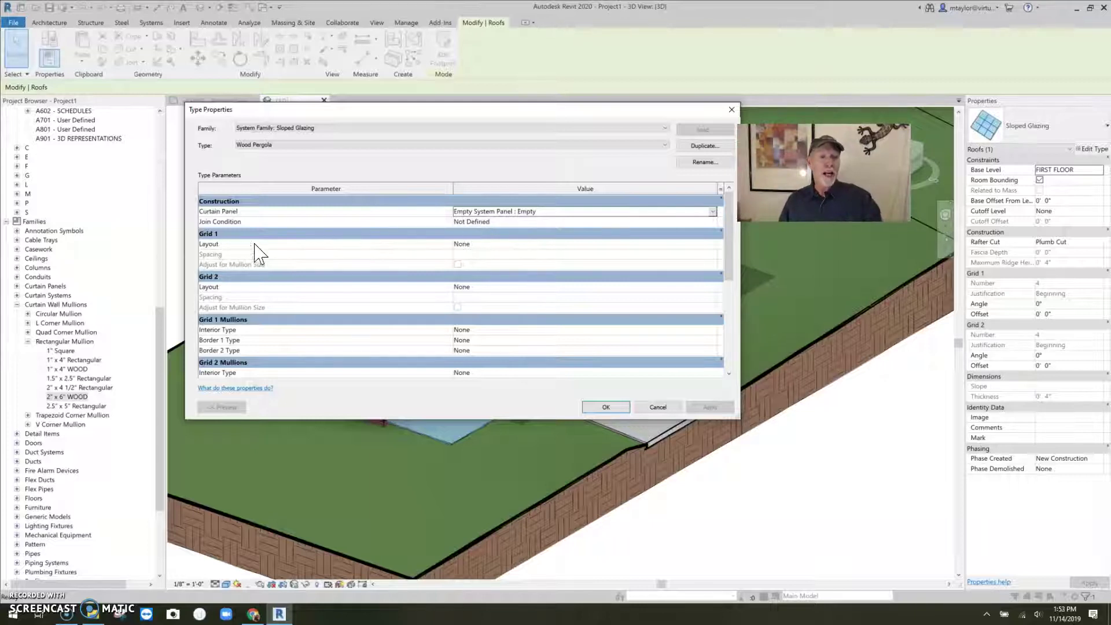
Step: Set Grid 1 layout to Fixed Distance with 0' 6" spacing
left_click(470, 245)
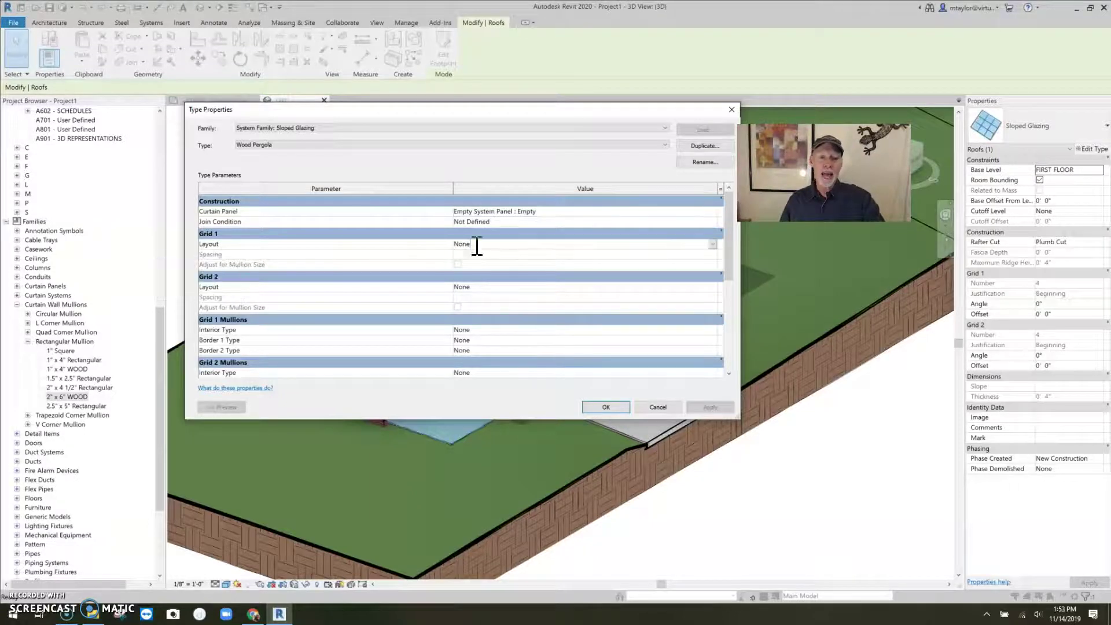
left_click(713, 243)
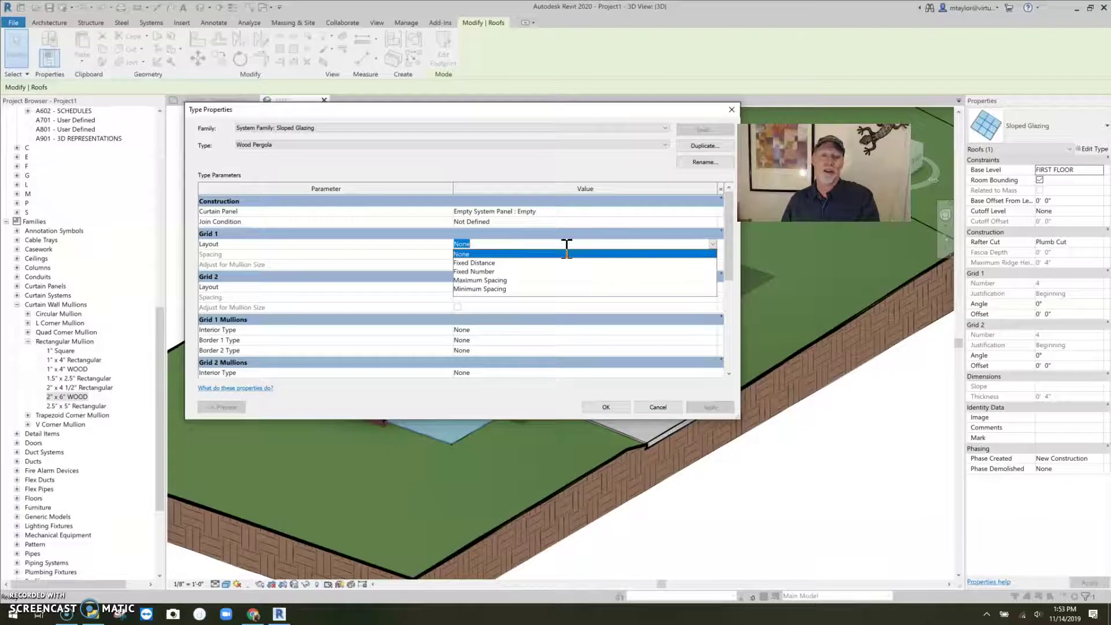
left_click(480, 263)
left_click(483, 255)
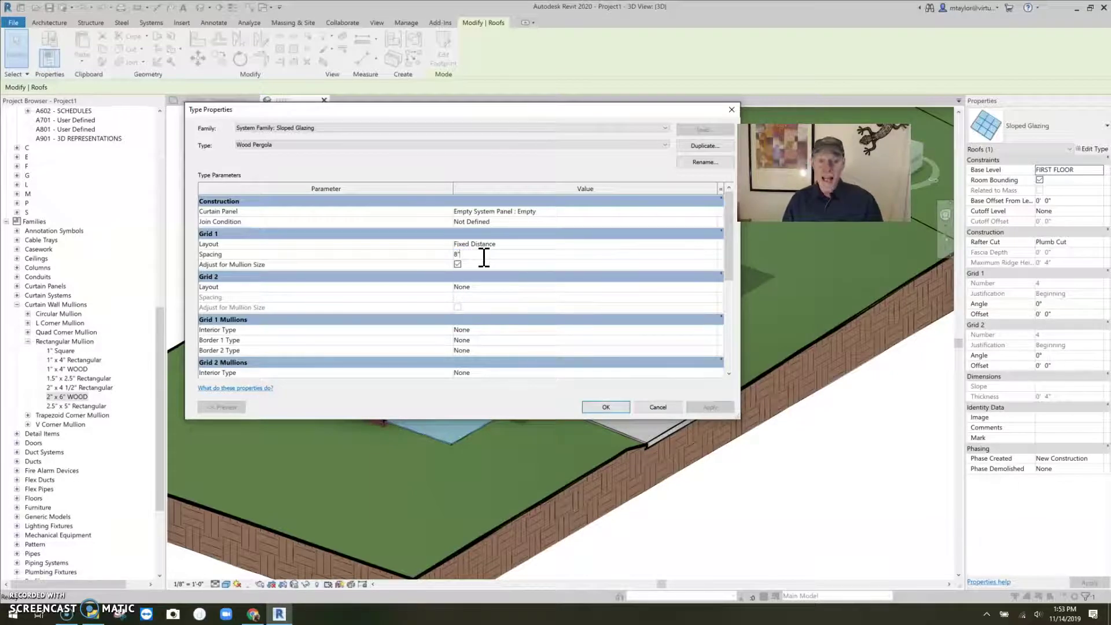
left_click(499, 264)
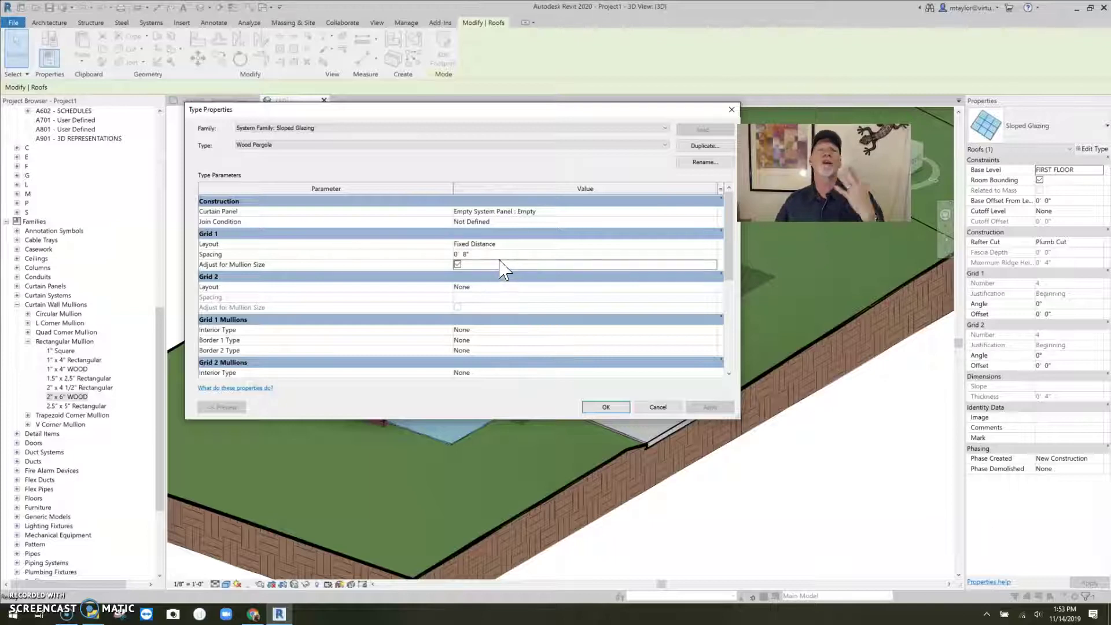
left_click(475, 255)
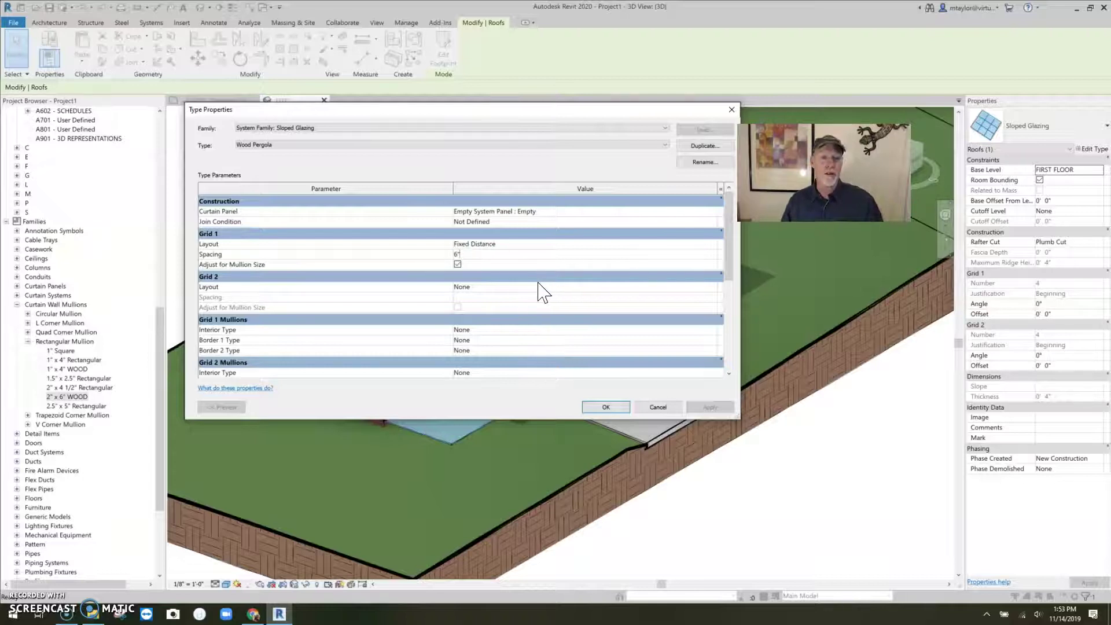
key("Return")
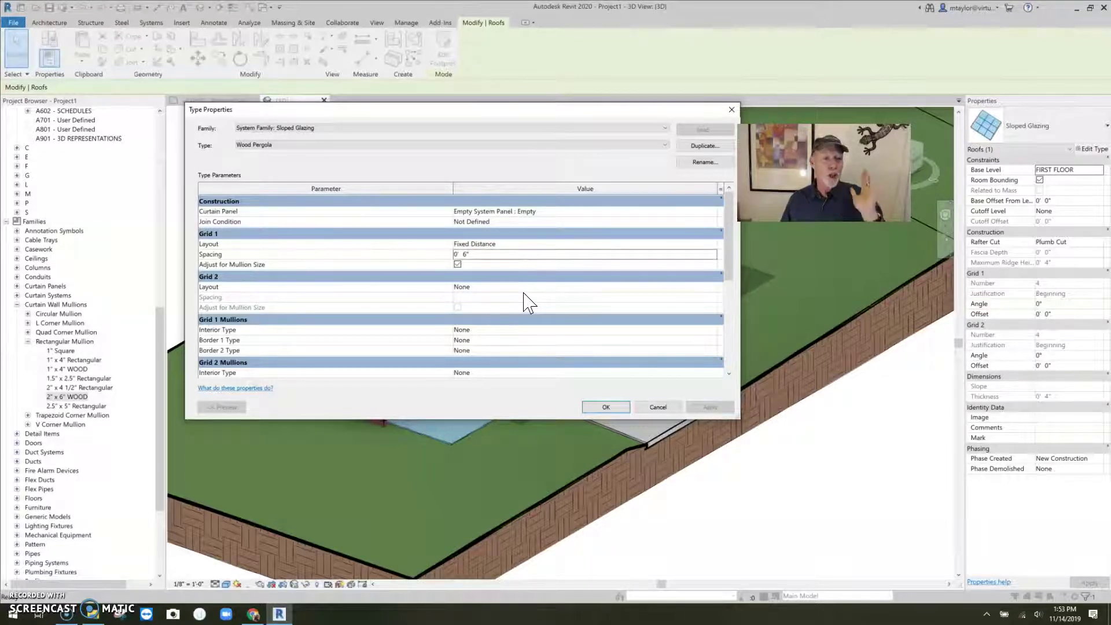
scroll(537, 298, "down", 1)
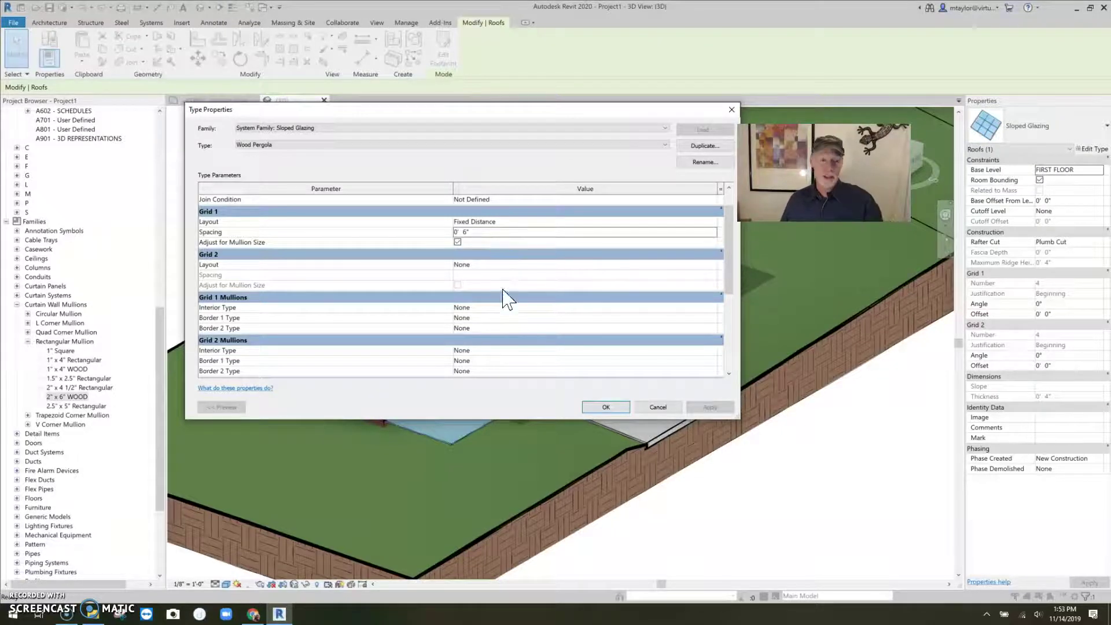
scroll(494, 322, "down", 1)
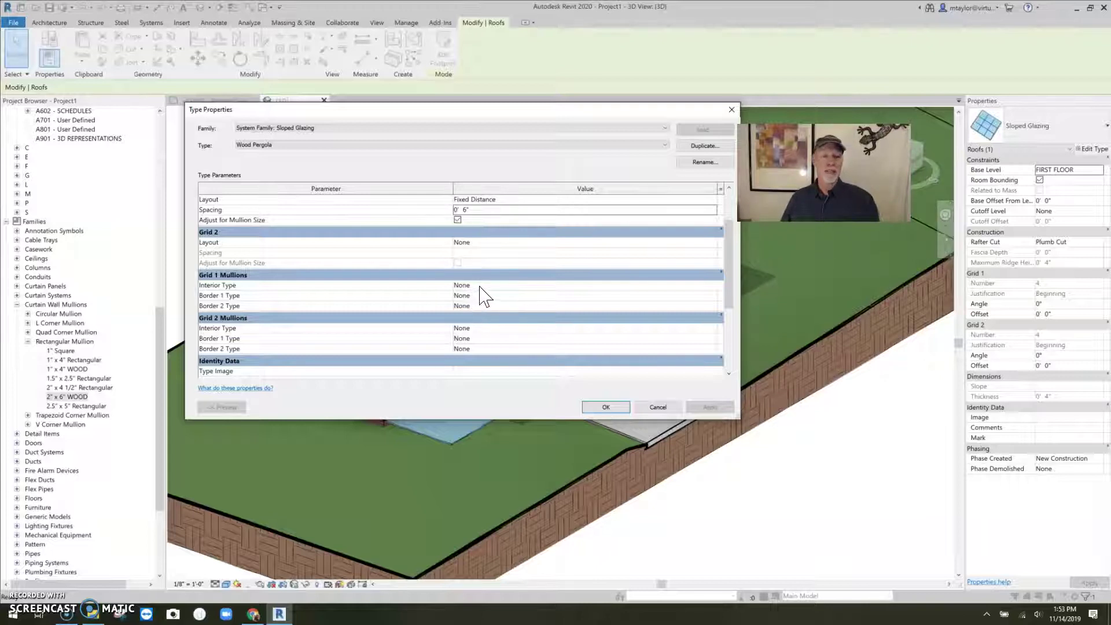
Step: Use 1" x 4" WOOD for Grid 1 interior mullions and 2" x 6" WOOD for both borders
left_click(545, 287)
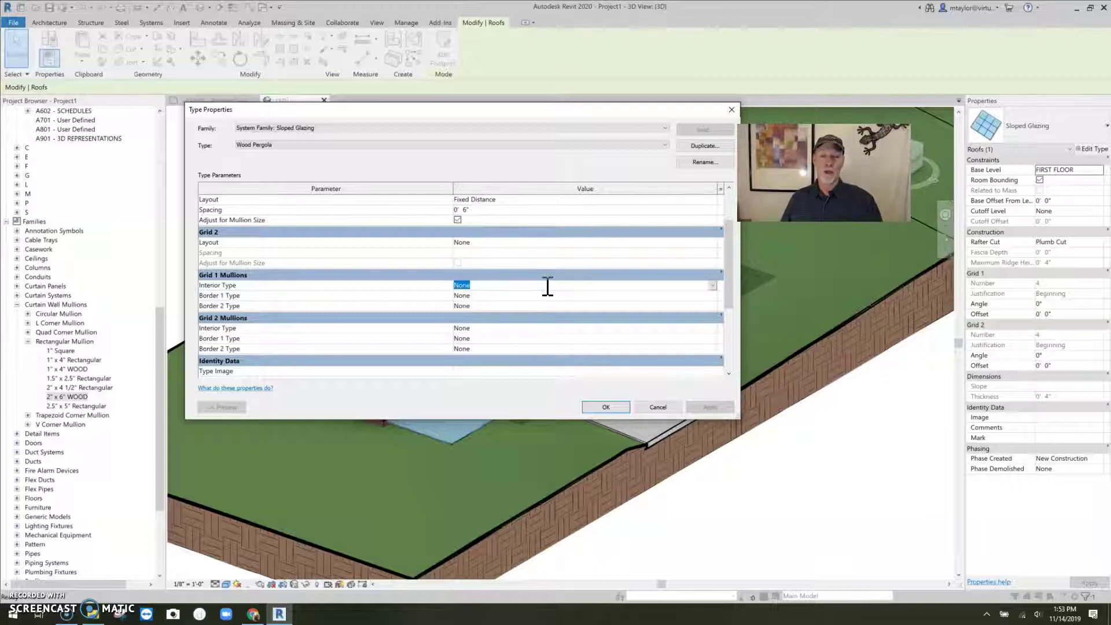
left_click(713, 286)
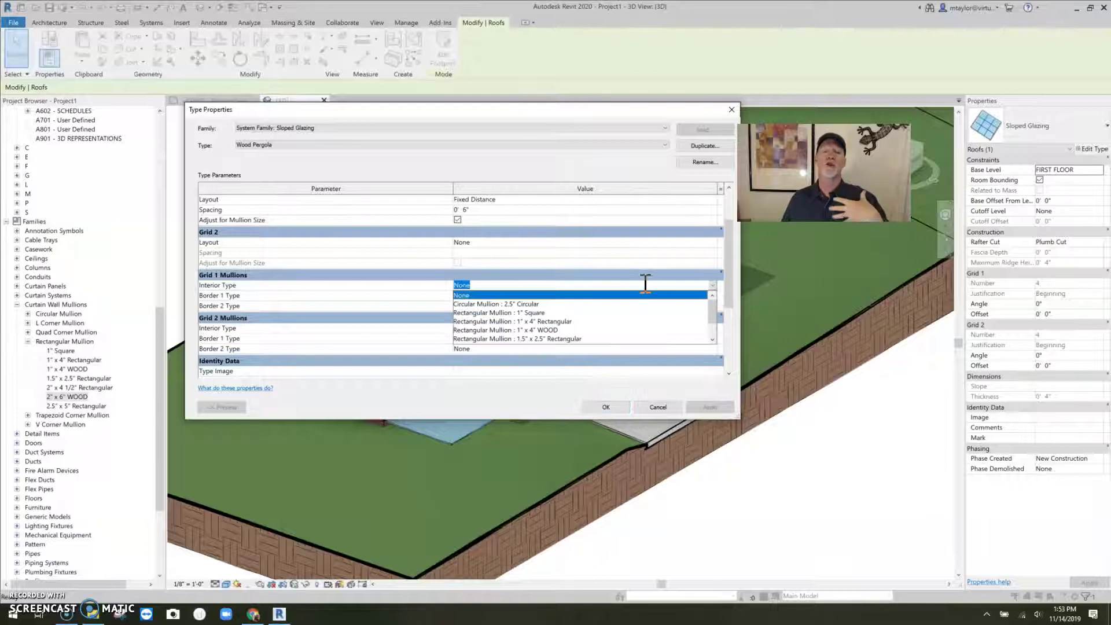
left_click(521, 330)
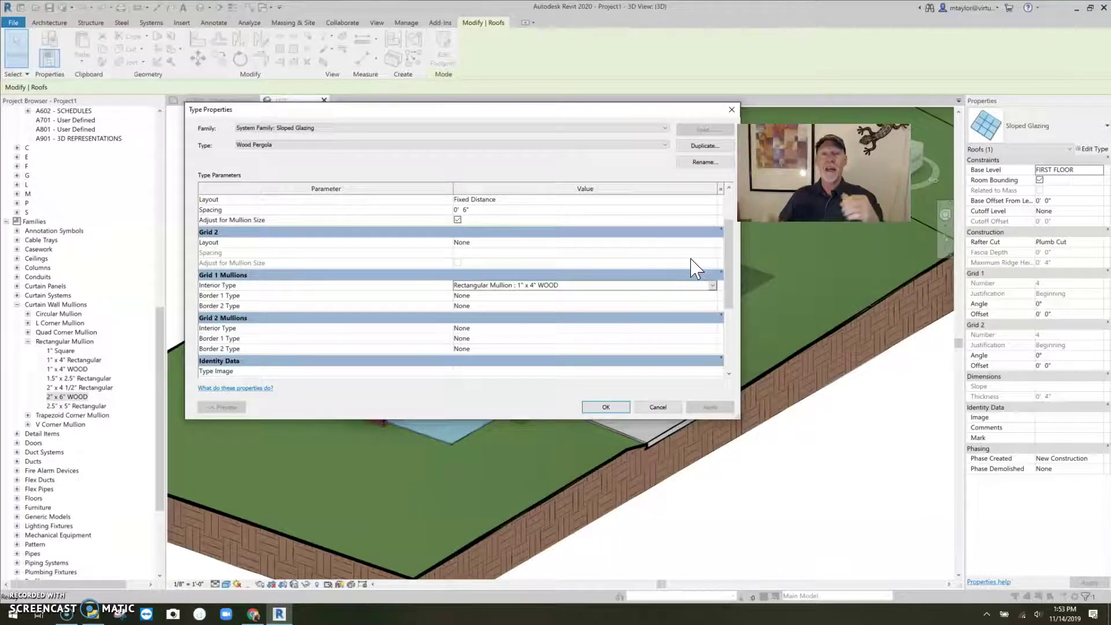
left_click(605, 297)
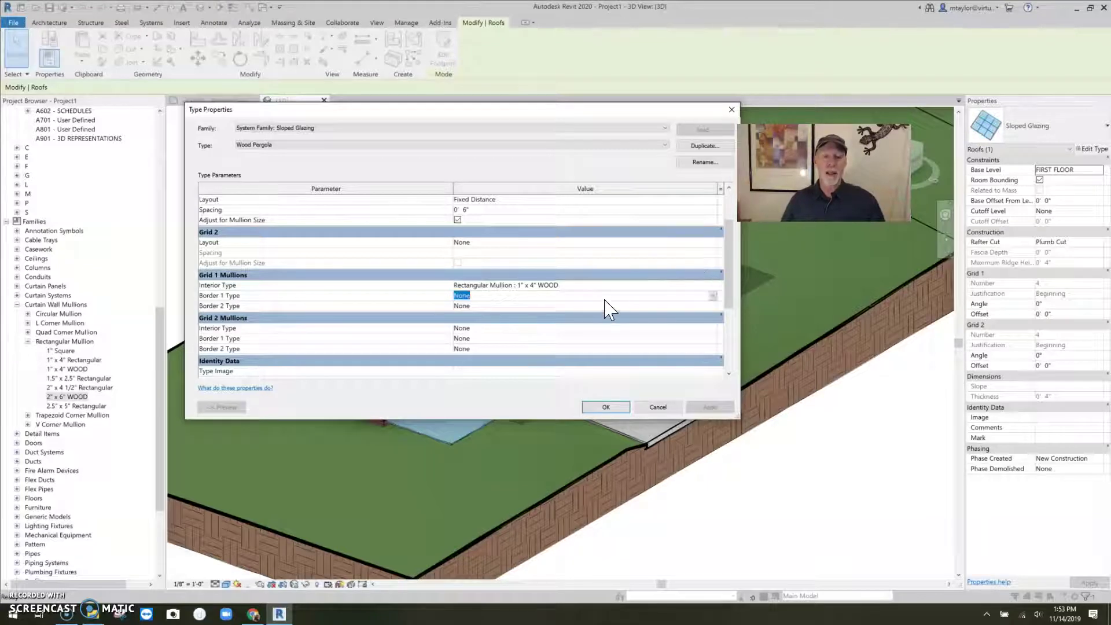
left_click(712, 295)
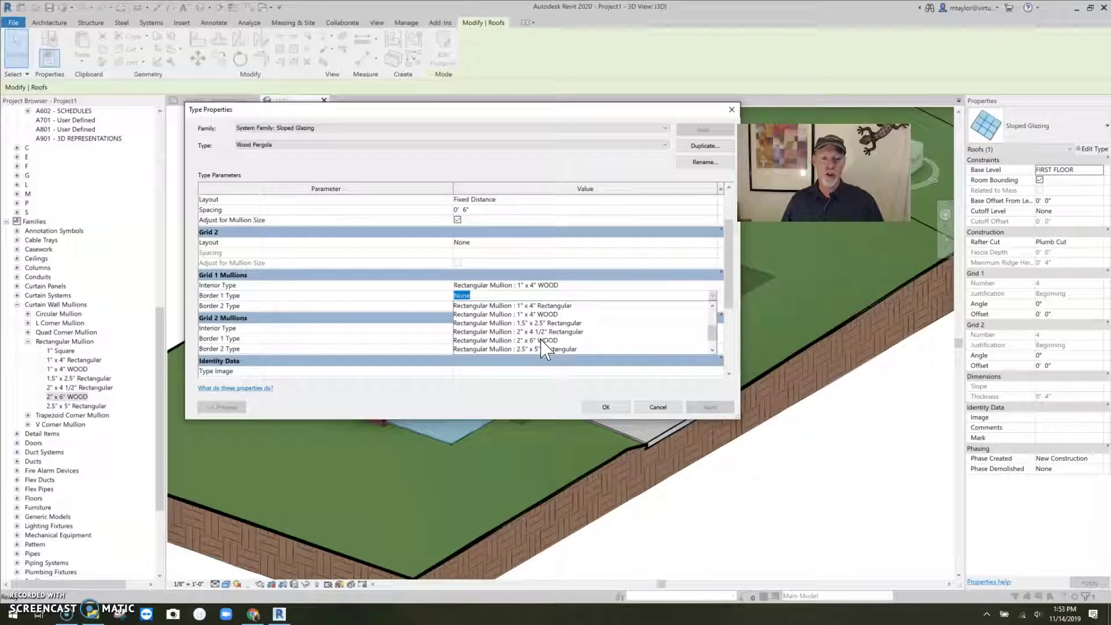
left_click(542, 340)
left_click(716, 305)
left_click(713, 306)
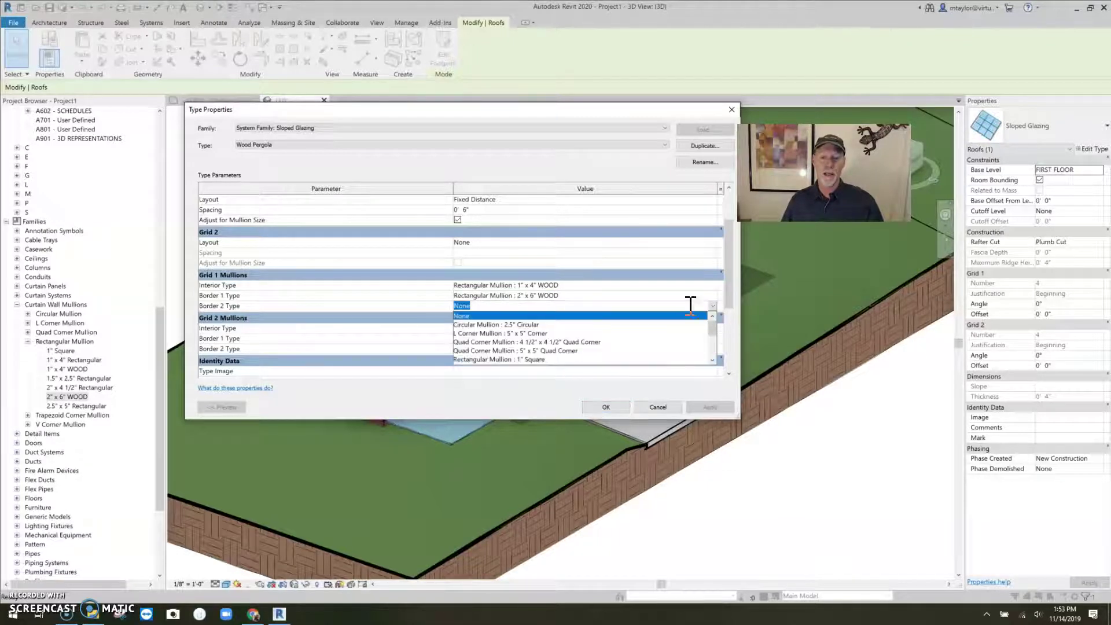
left_click(564, 347)
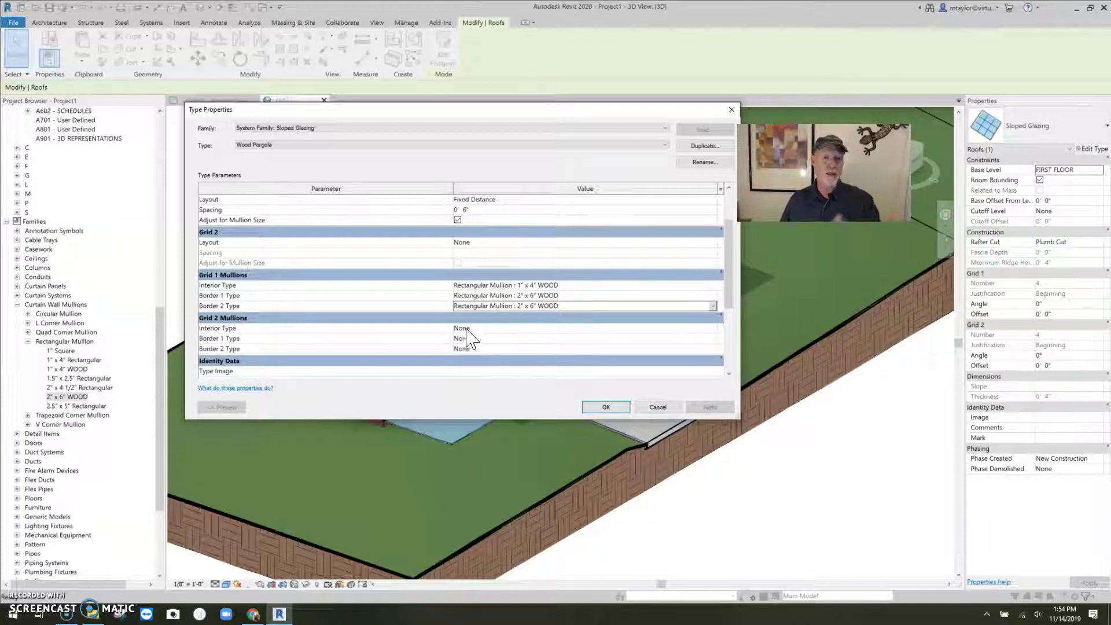
Step: Set both Grid 2 border mullions to 2" x 6" WOOD and apply the type
left_click(712, 339)
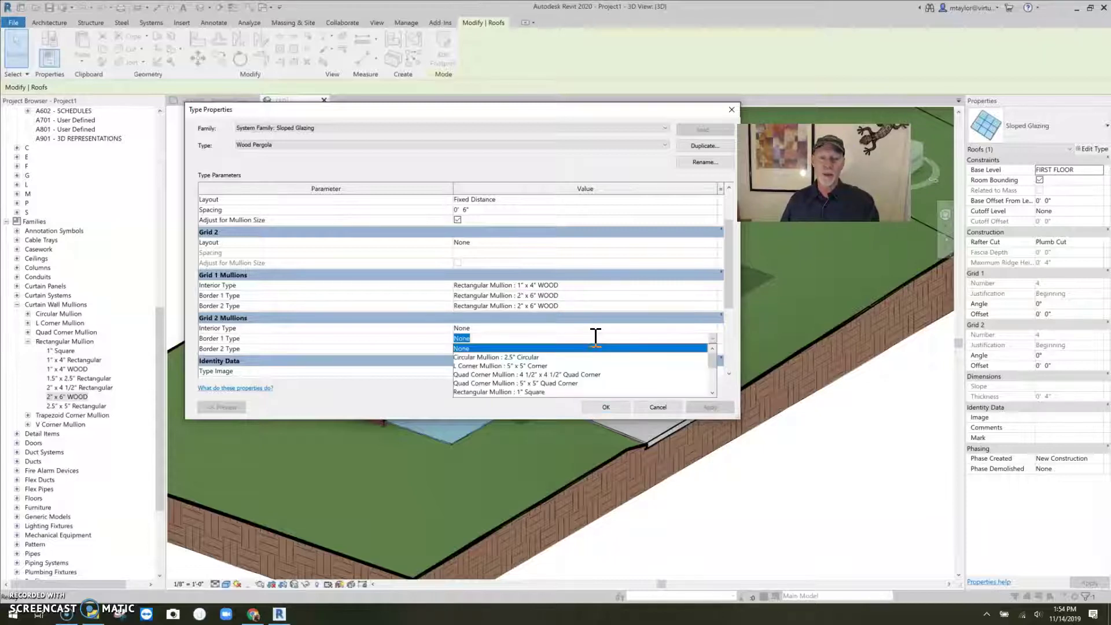
left_click(548, 387)
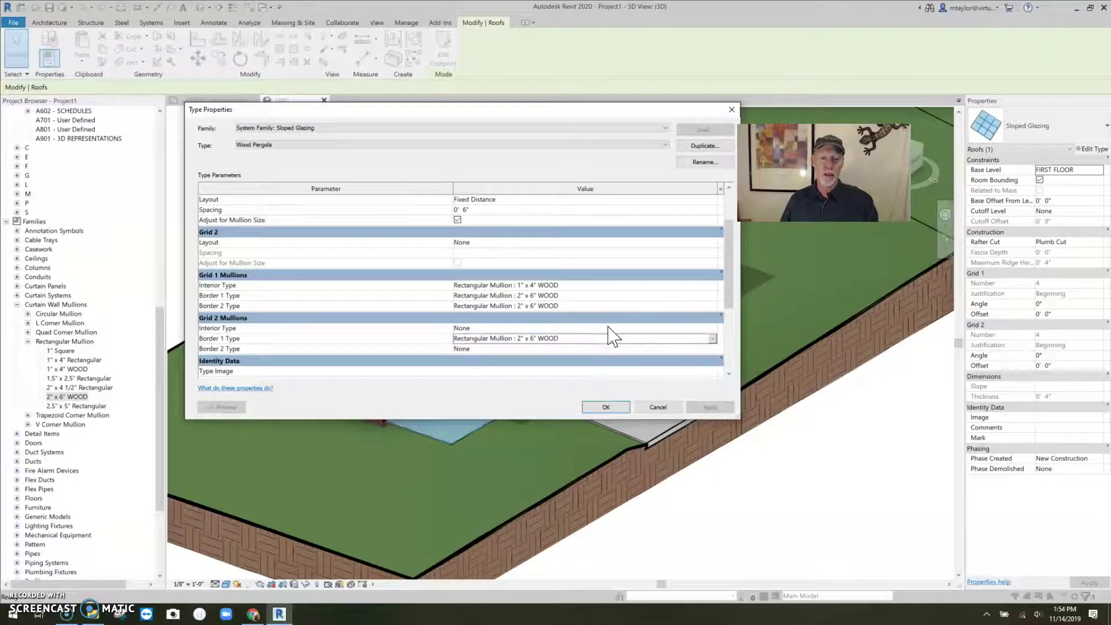
left_click(579, 349)
left_click(713, 348)
scroll(555, 399, "down", 2)
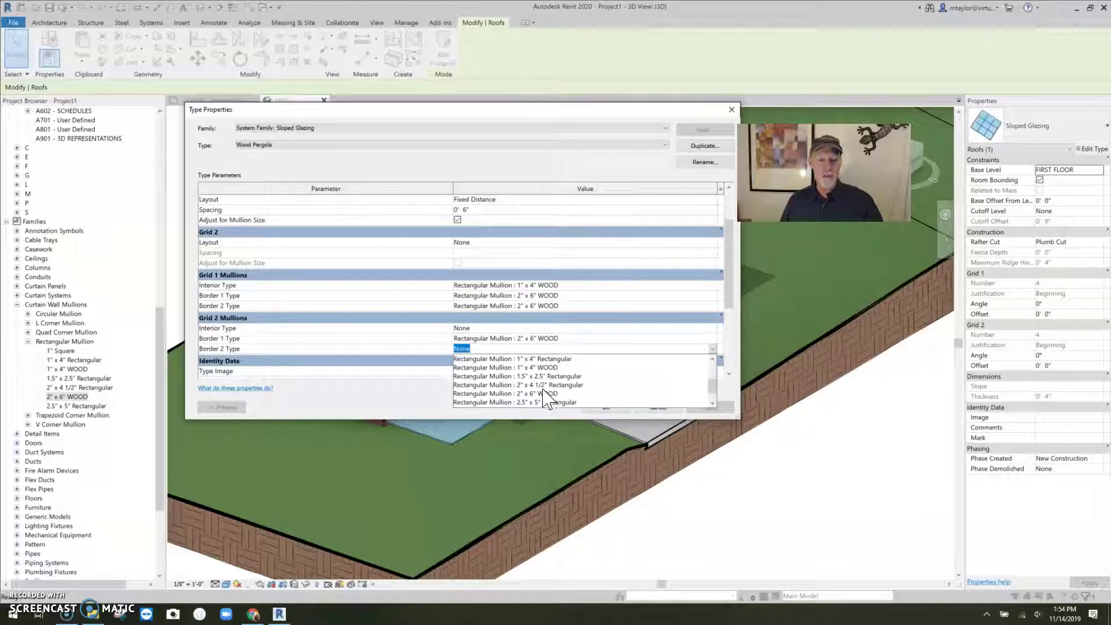
left_click(549, 398)
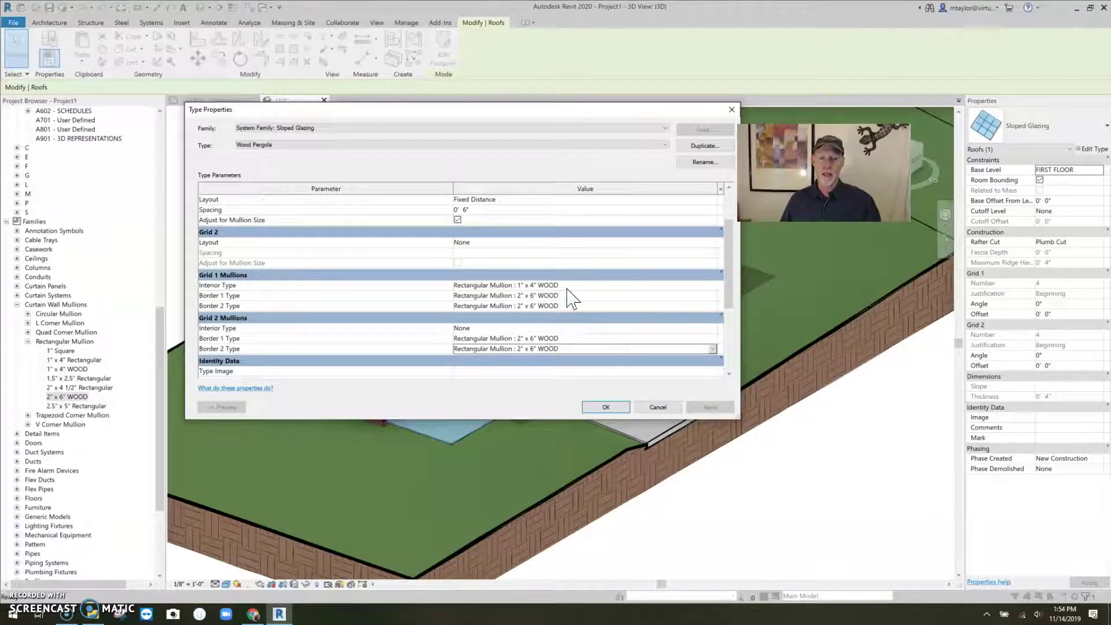
scroll(497, 307, "down", 1)
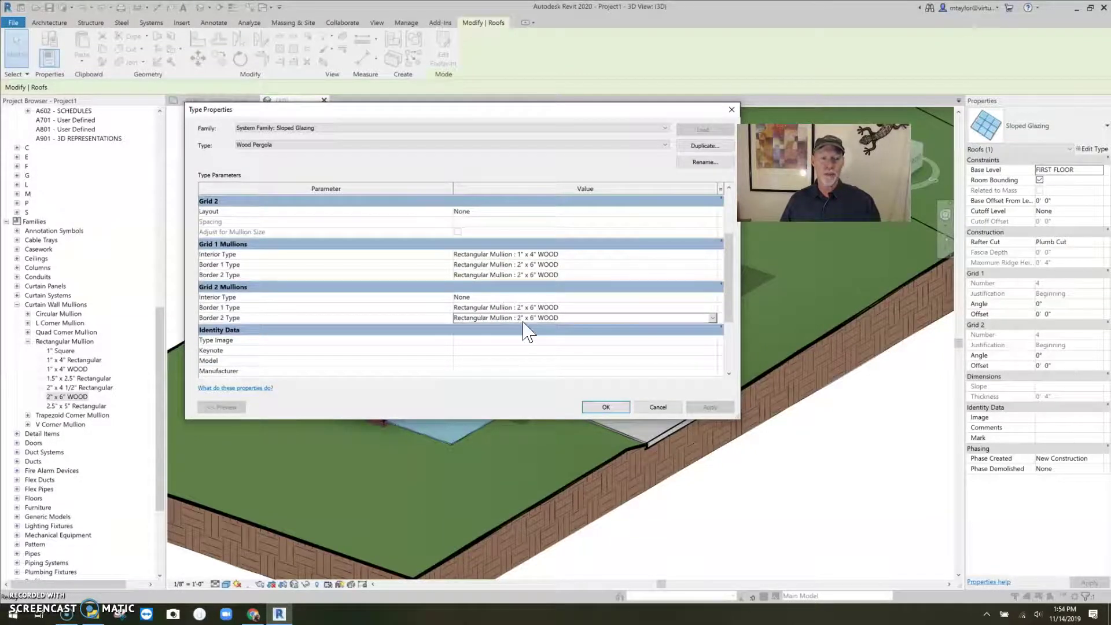
scroll(527, 333, "up", 1)
scroll(508, 254, "up", 1)
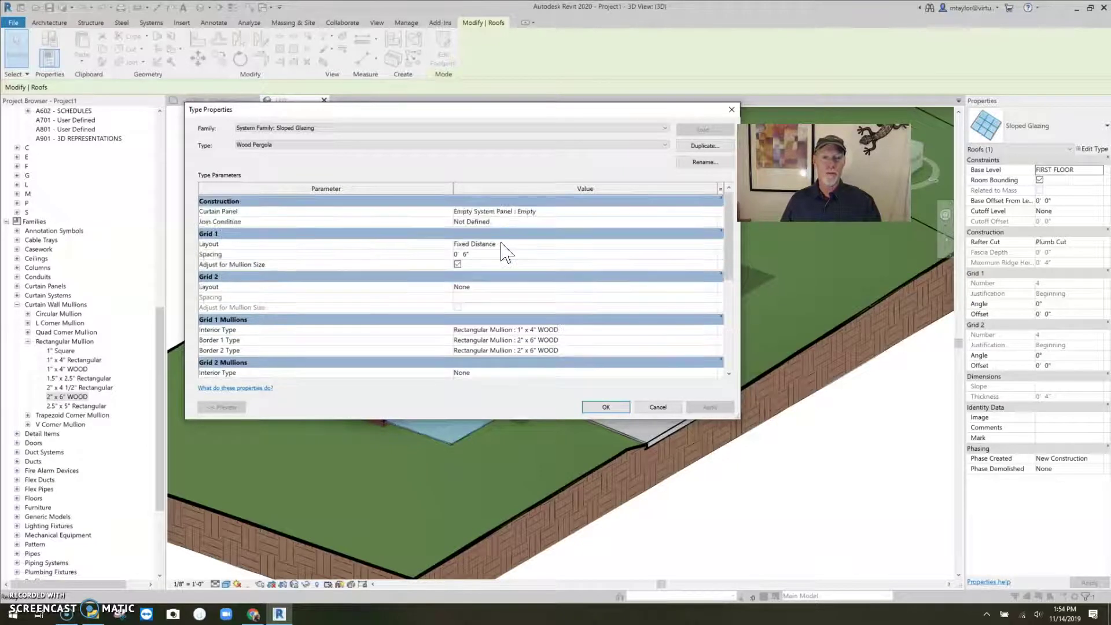
scroll(504, 251, "down", 2)
left_click(612, 409)
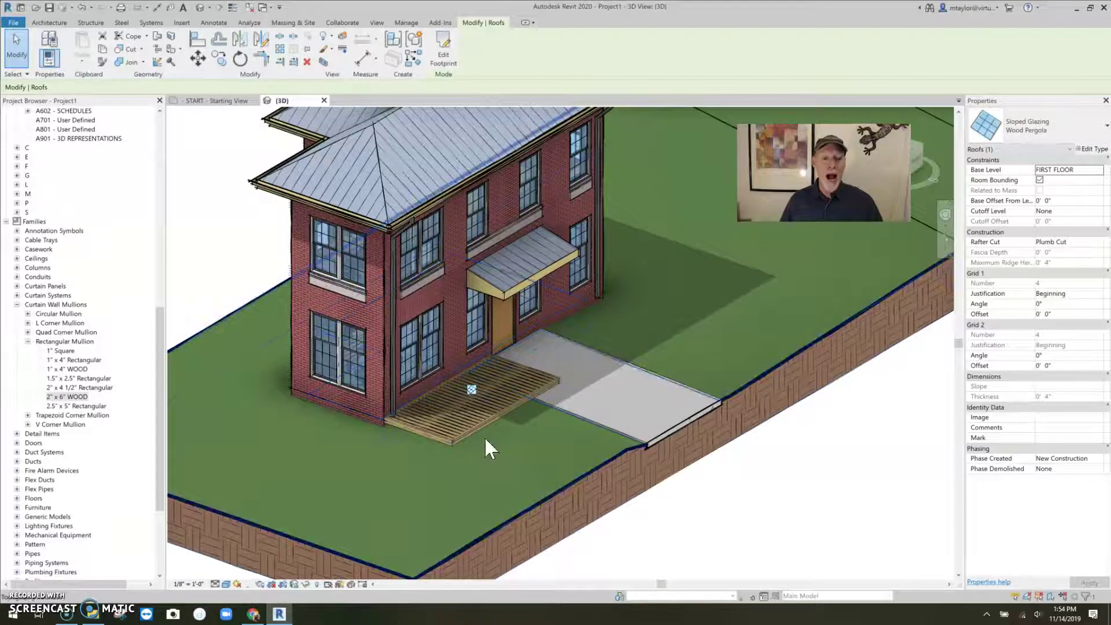
scroll(480, 422, "up", 4)
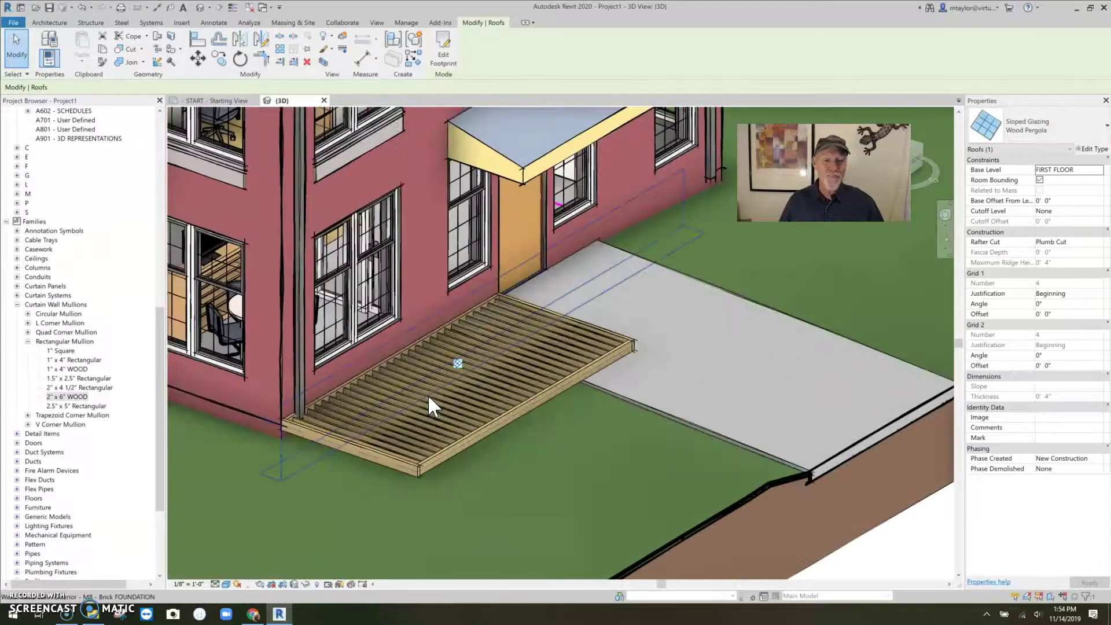
scroll(480, 383, "up", 3)
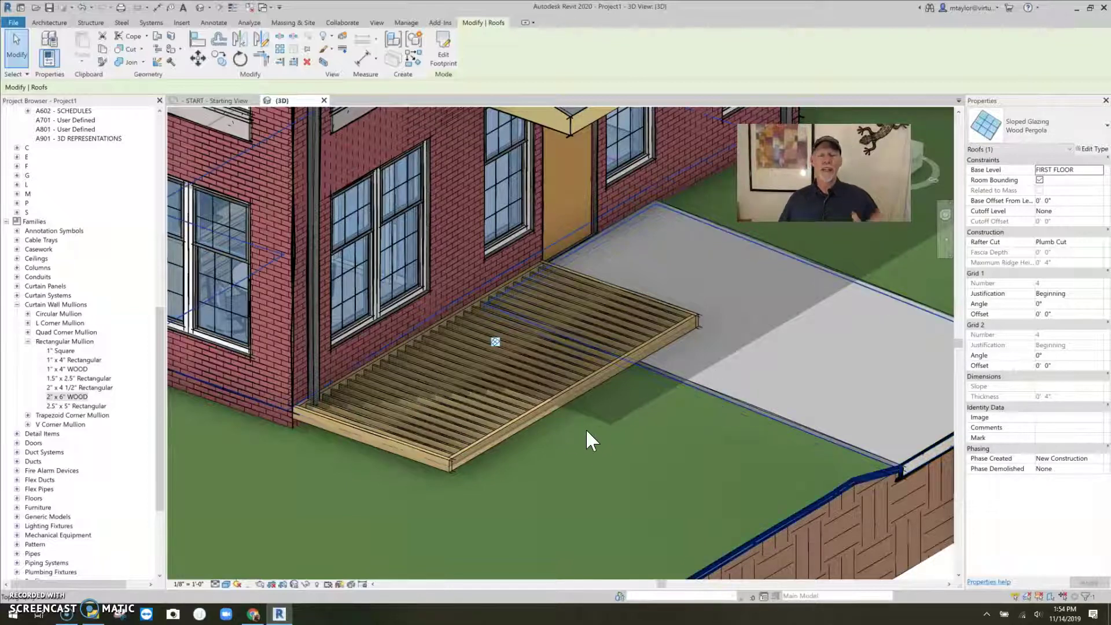
Step: Set the pergola's Base Offset From Level to 9'
left_click(1049, 201)
type("9")
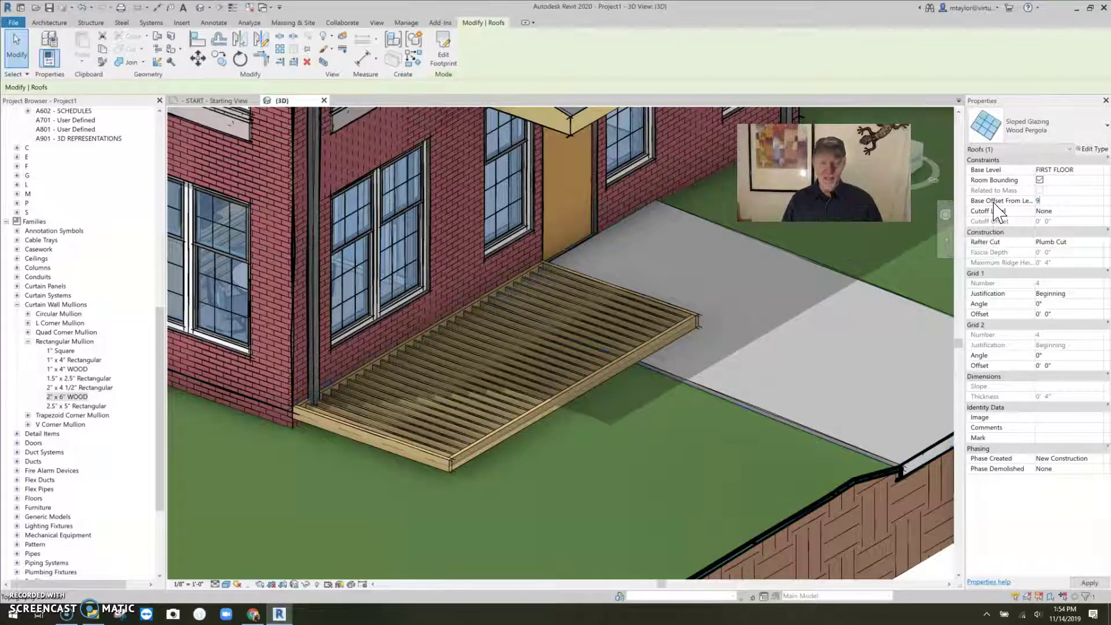
key("Return")
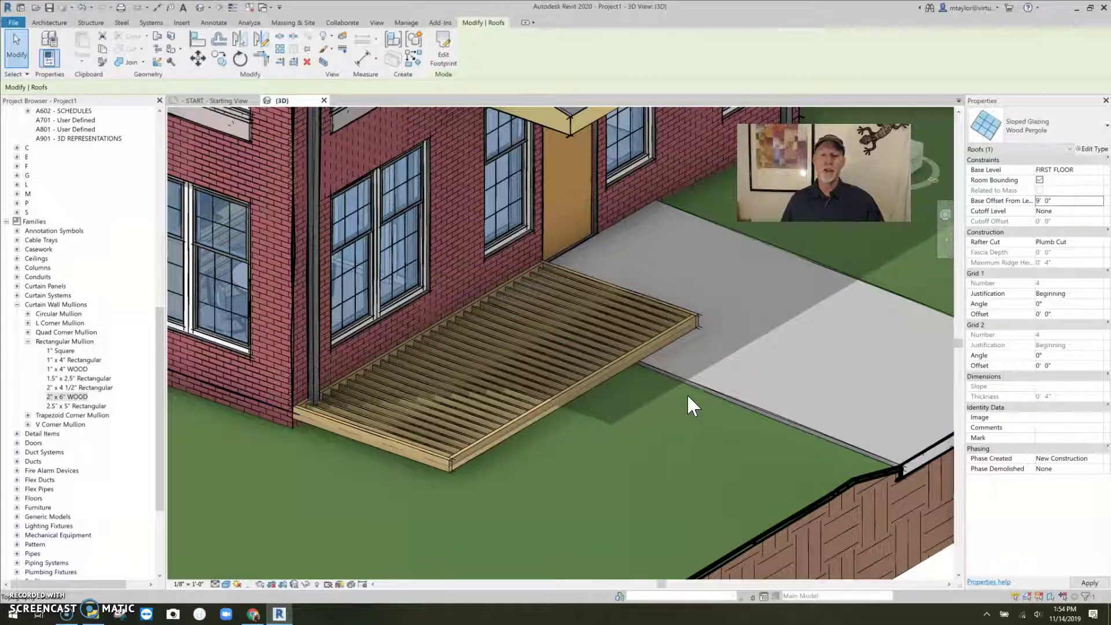
Step: Shift the pergola along the brick facade away from the entry canopy
scroll(688, 405, "down", 3)
middle_click_drag(565, 318, 542, 333)
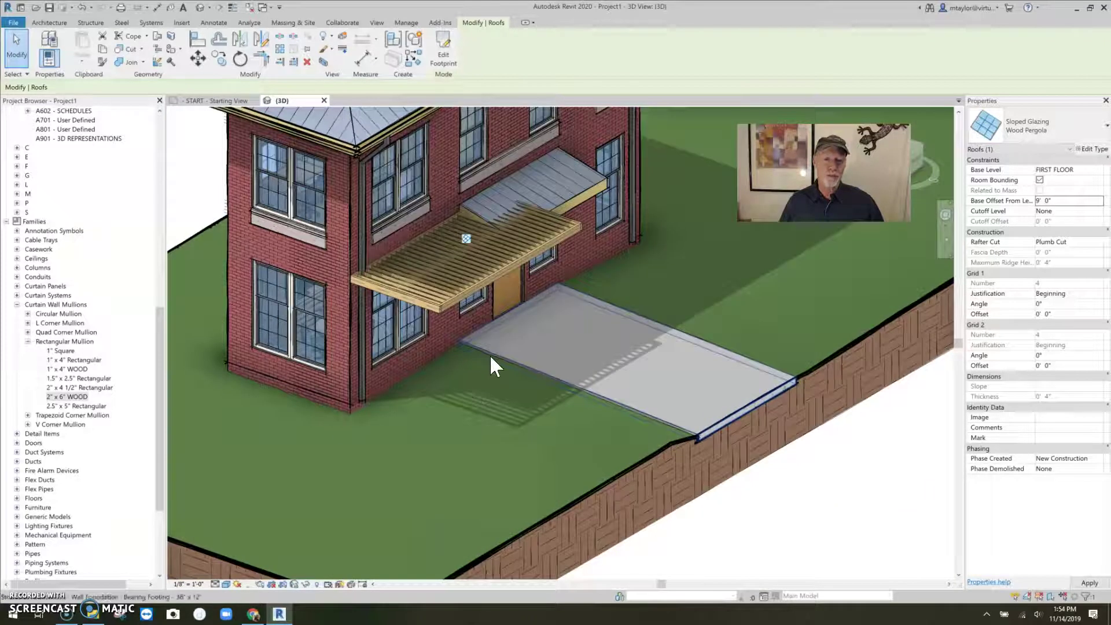
left_click(526, 293)
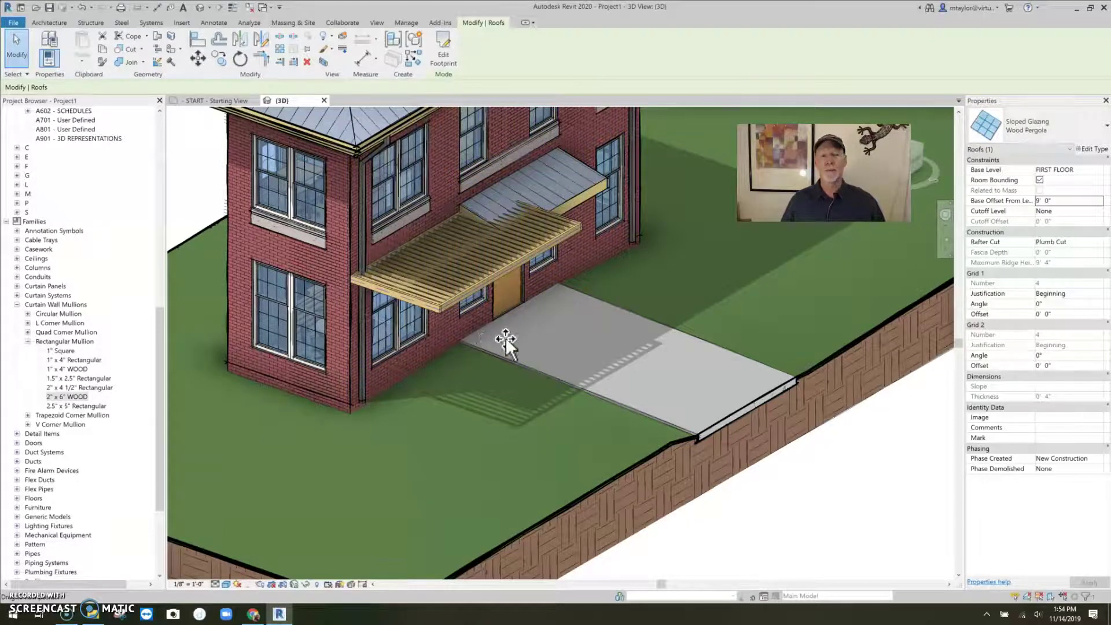
key("ctrl+z")
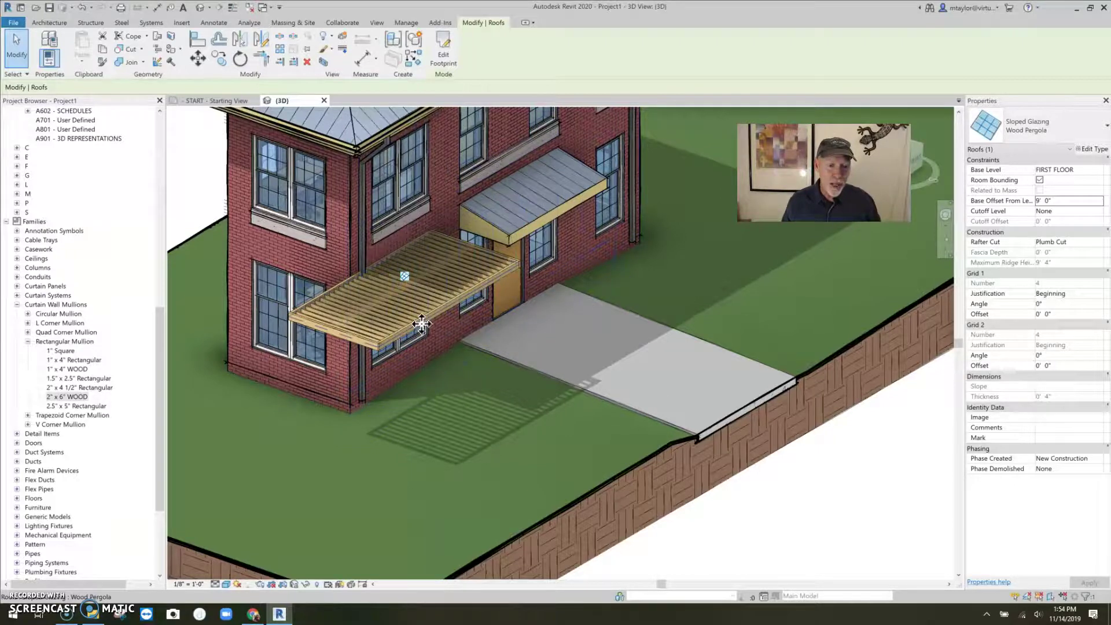
Step: Orbit around the pergola, then return to the wood slat ceiling image results in Chrome
mouse_move(471, 352)
middle_mouse_down("shift")
mouse_move(479, 377)
mouse_move(453, 354)
middle_mouse_up("shift")
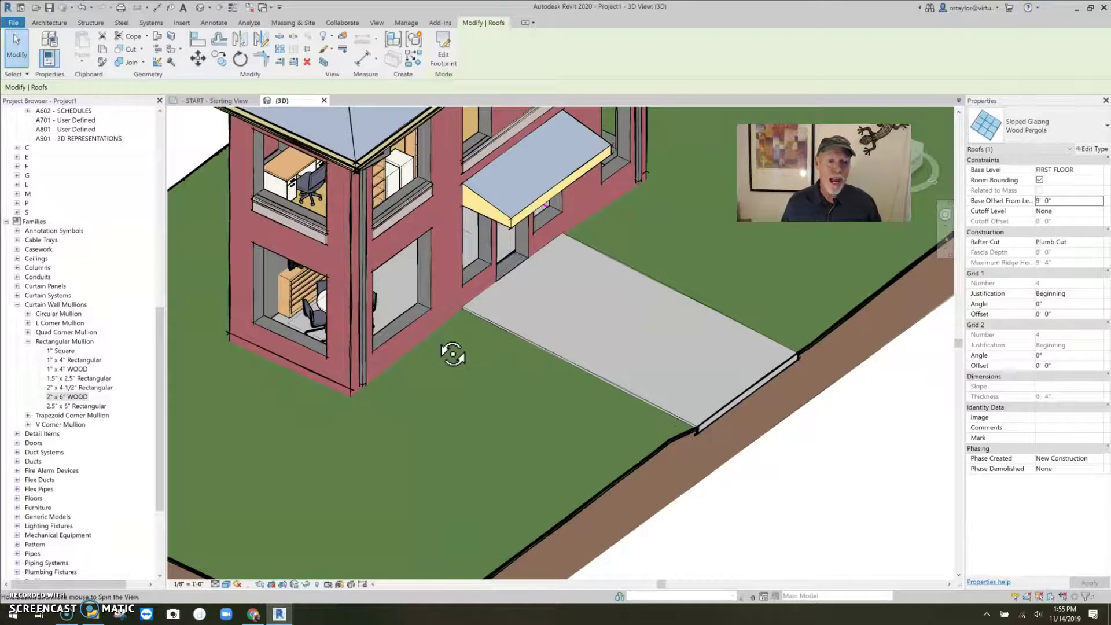
scroll(386, 292, "up", 2)
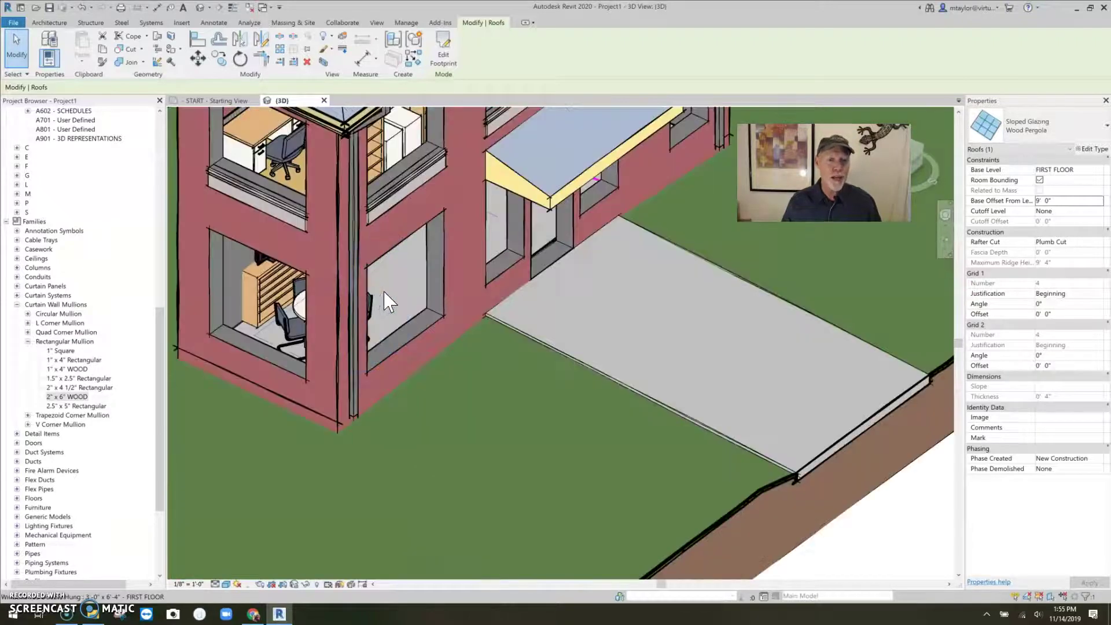
scroll(386, 292, "up", 1)
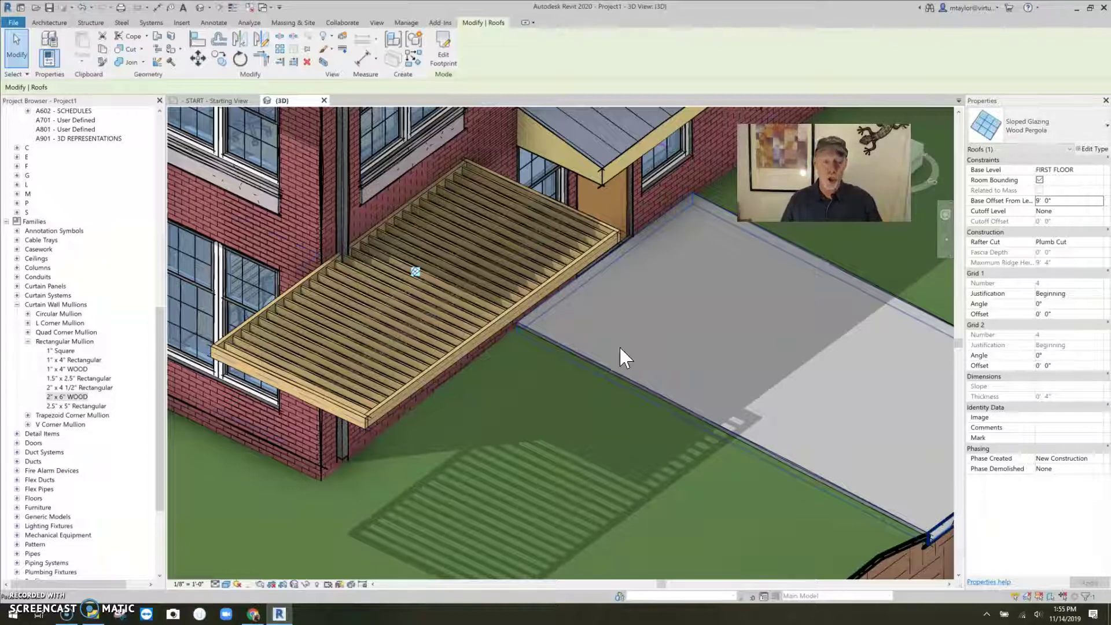
left_click(253, 614)
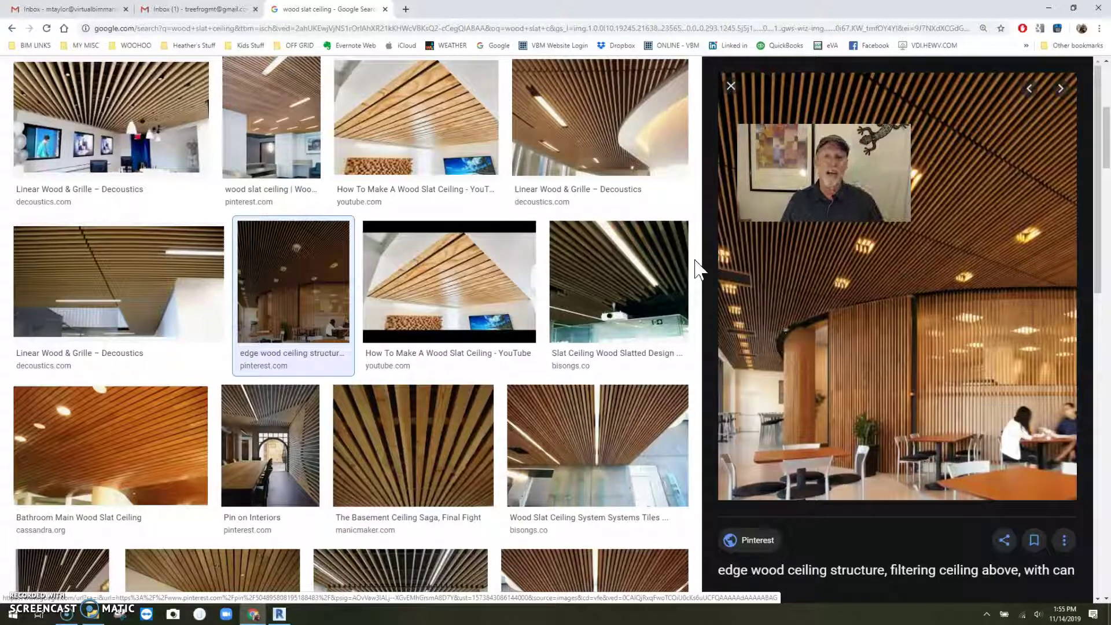
Step: Return to the Revit model showing the slatted Wood Pergola in 3D
left_click(279, 614)
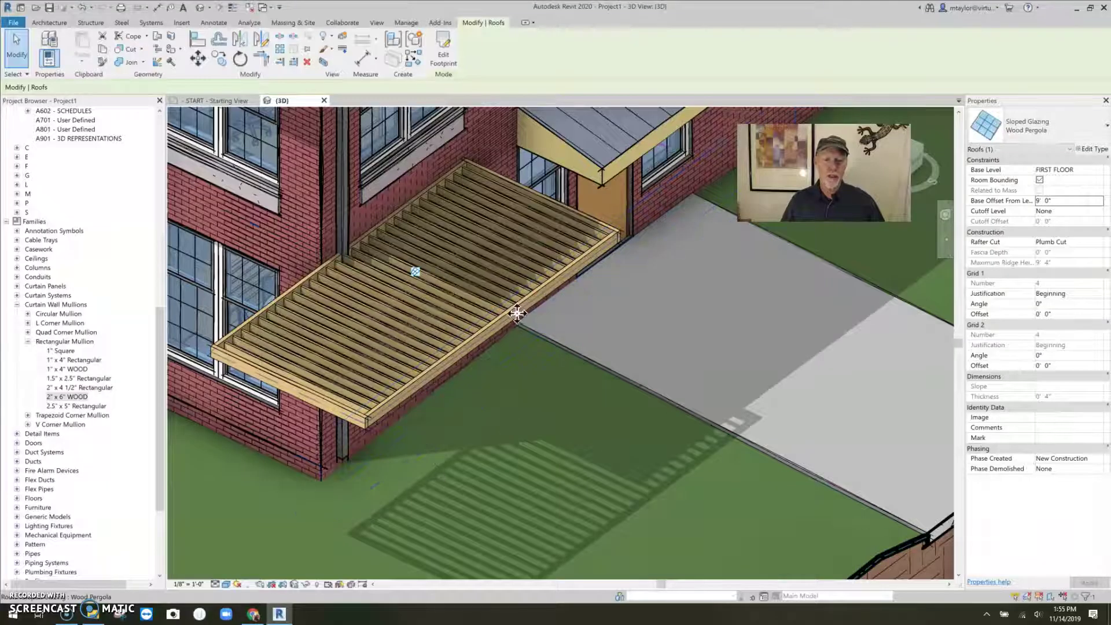
Step: Set the Wood Pergola type's Grid 1 Spacing to 8" in Type Properties
left_click(1092, 149)
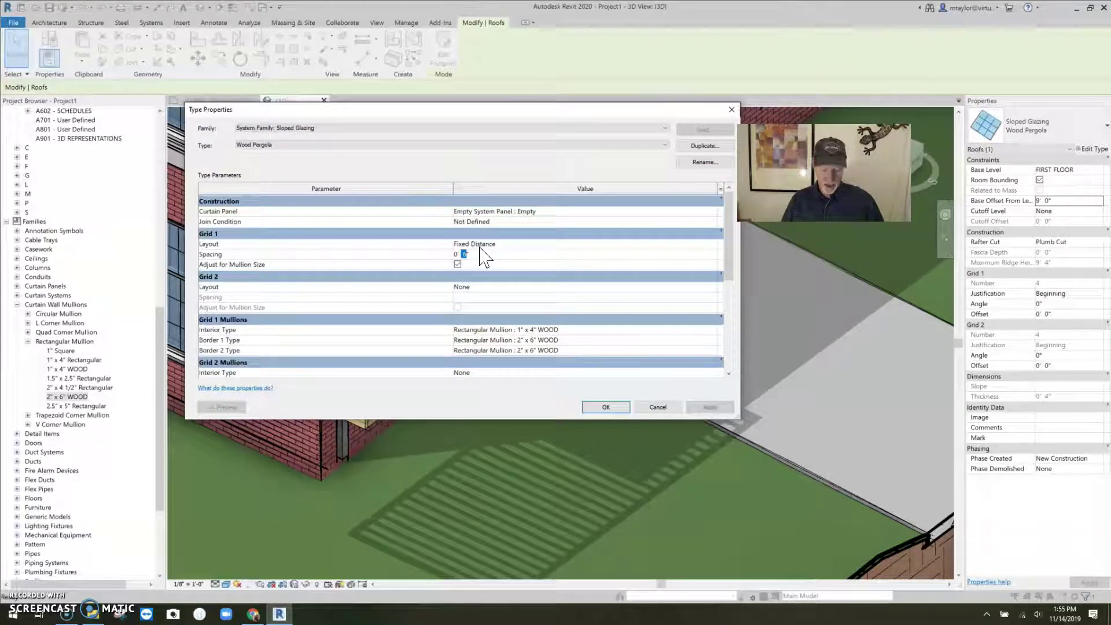
type("8")
key("Return")
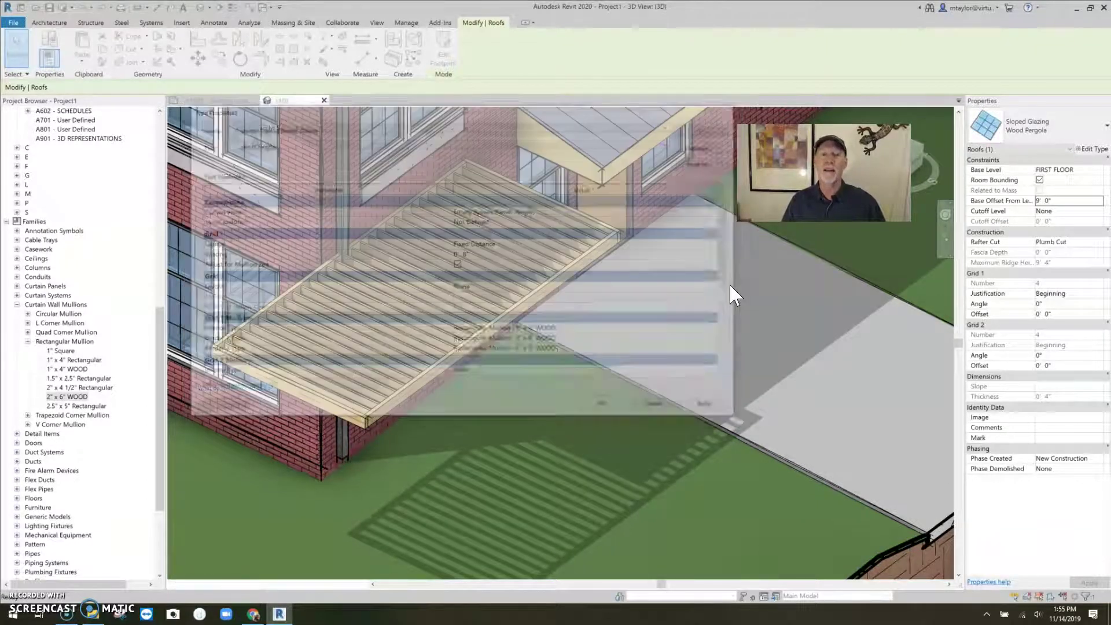